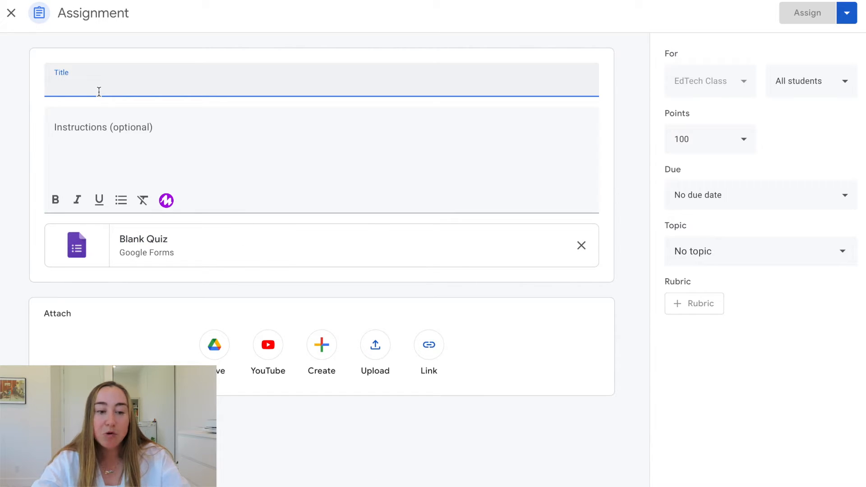
Step: Title the assignment "Example Quiz", leave the instructions empty, and open the attached Blank Quiz form for editing
type("Example Quiz")
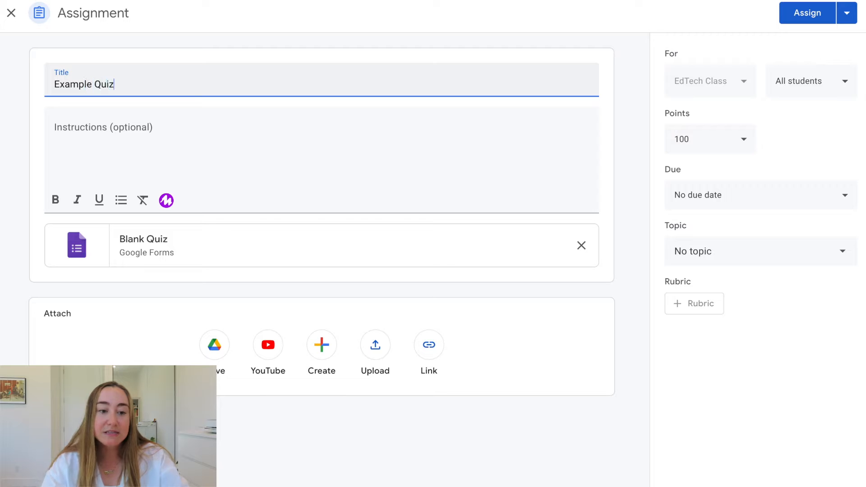
left_click(70, 150)
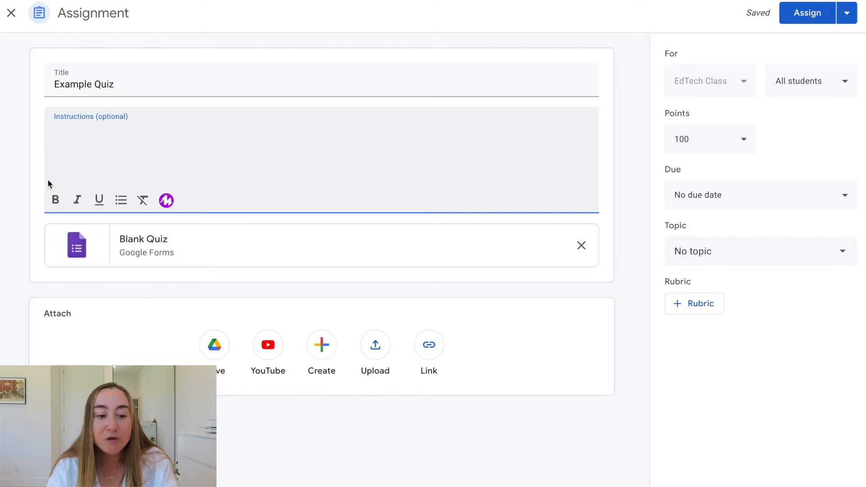
left_click(37, 198)
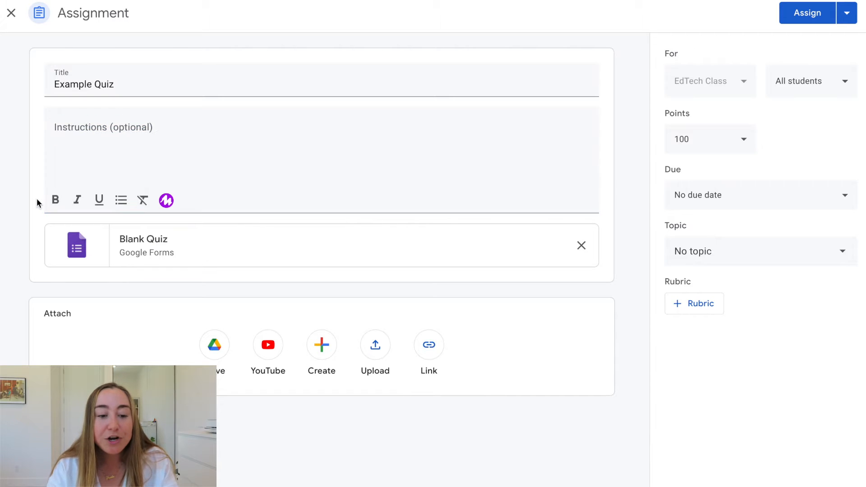
left_click(150, 243)
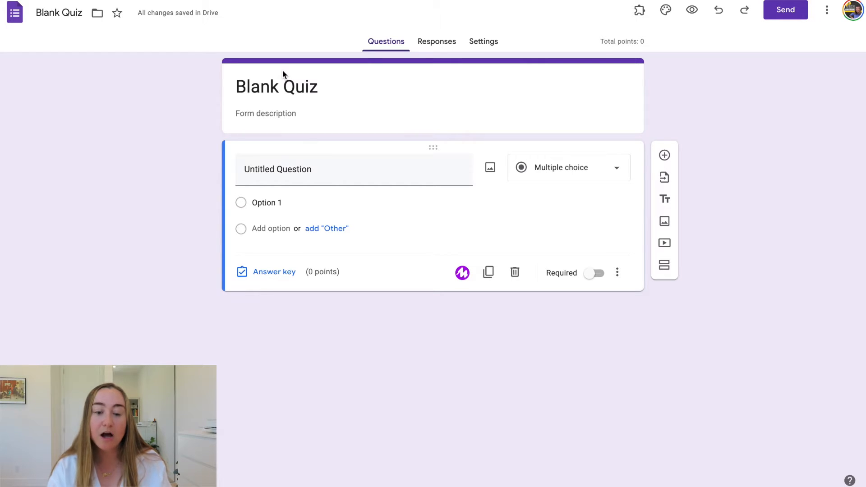
Step: Change both the form's title heading and its file name to "Example Quiz"
double_click(260, 88)
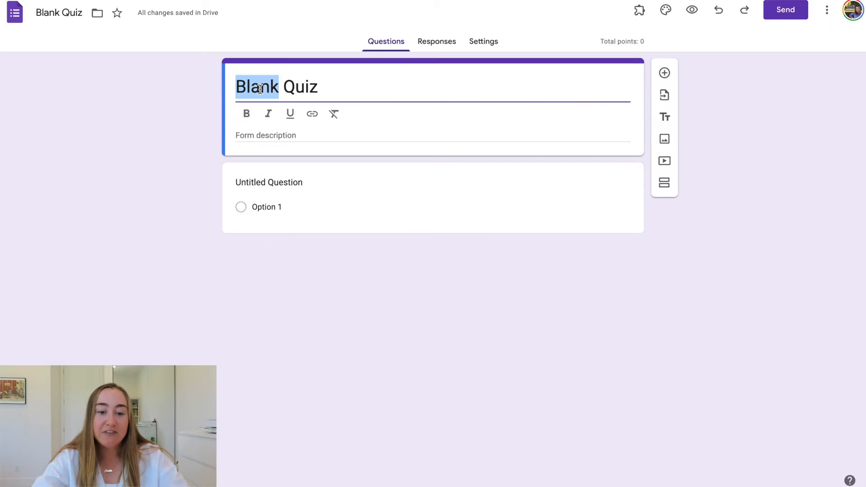
type("Example")
left_click(162, 104)
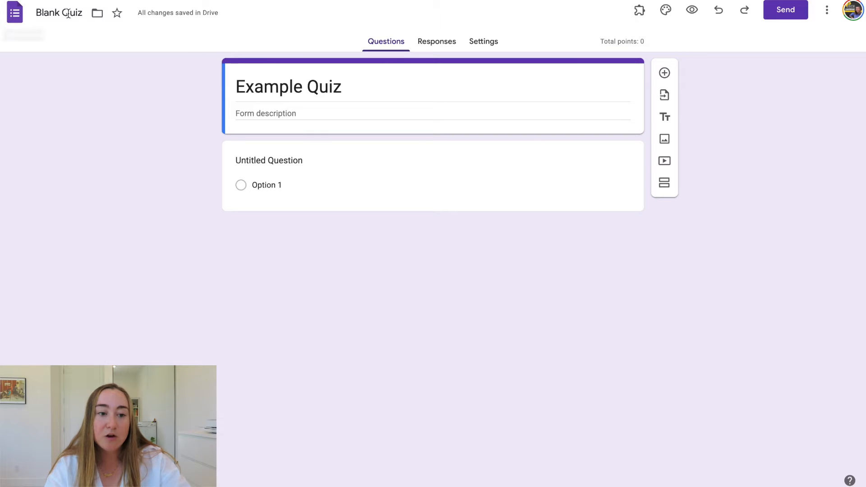
left_click(48, 12)
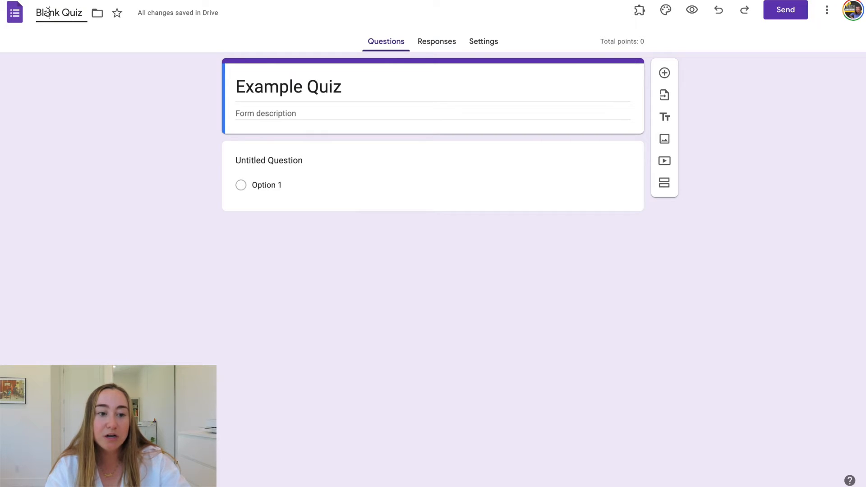
double_click(48, 13)
type("Example")
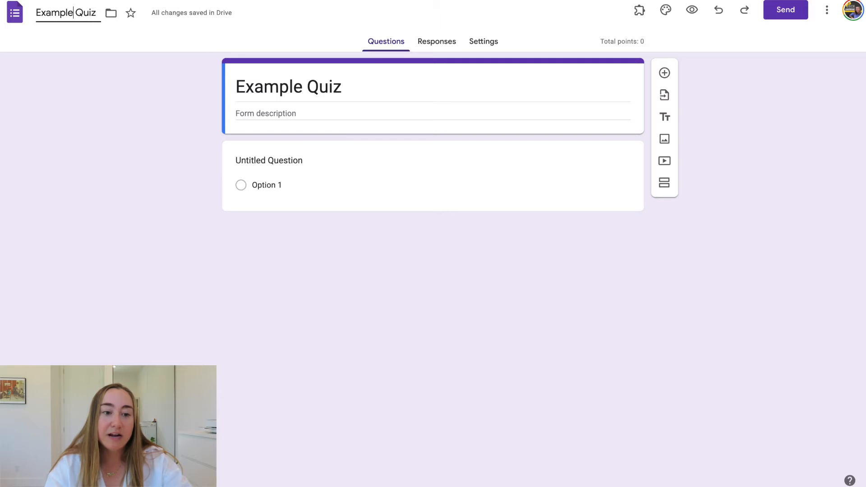
left_click(103, 142)
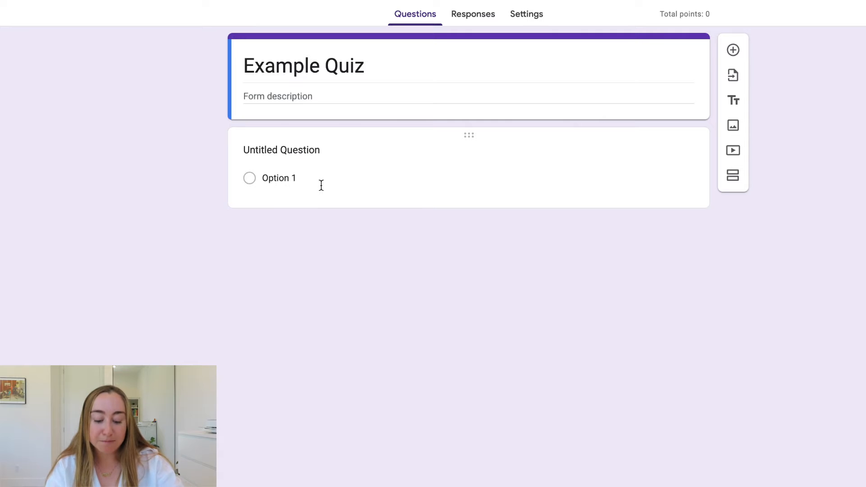
Step: Write the first question as "Which of the following is NOT one of the Great Lakes?"
left_click(307, 149)
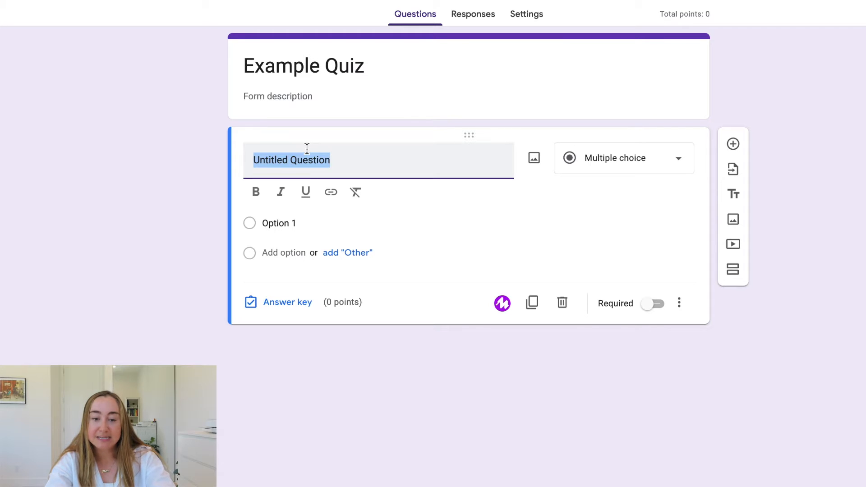
type("Which")
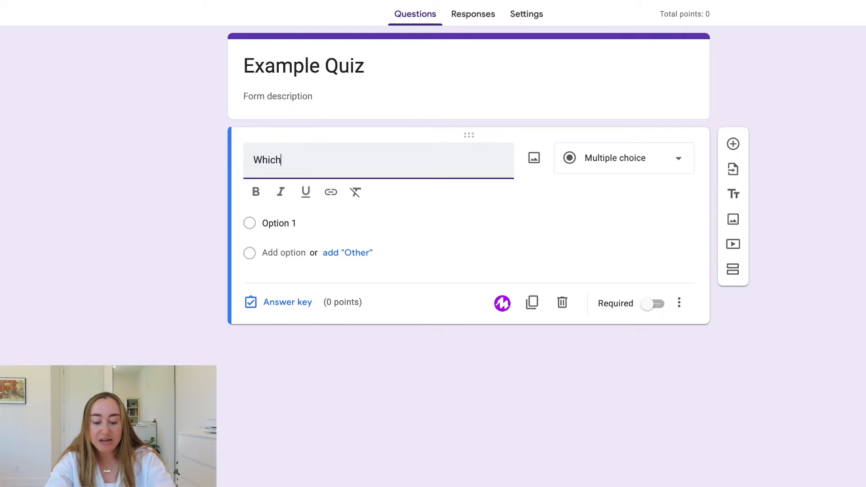
type(" of the following is N")
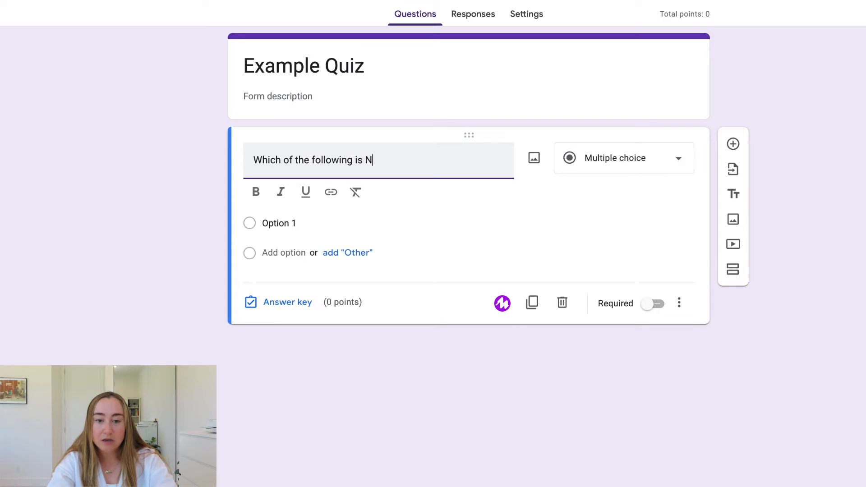
type("OT one of the Great Lakes?")
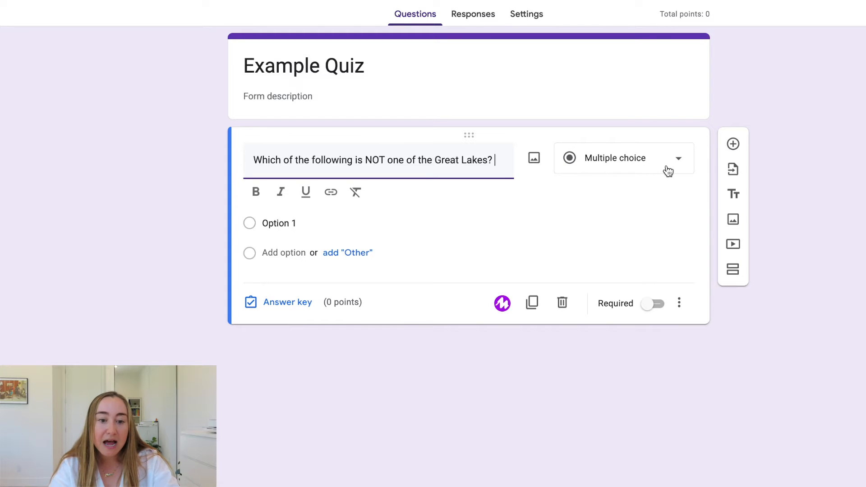
Step: Give the Great Lakes question four answer options: Superior, Michigan, Erie and Salt
left_click(277, 223)
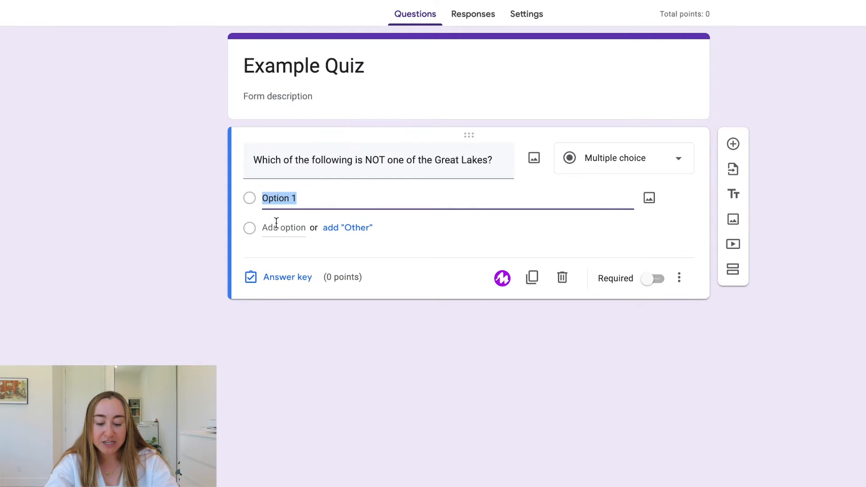
type("Superior")
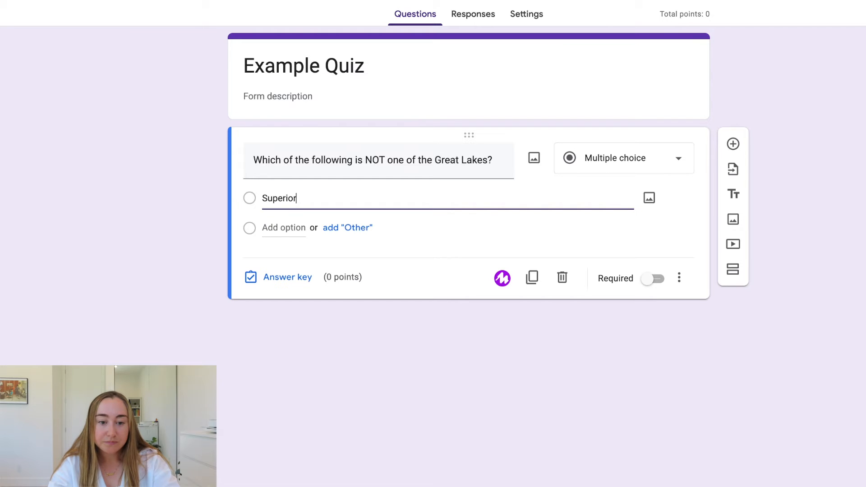
left_click(283, 227)
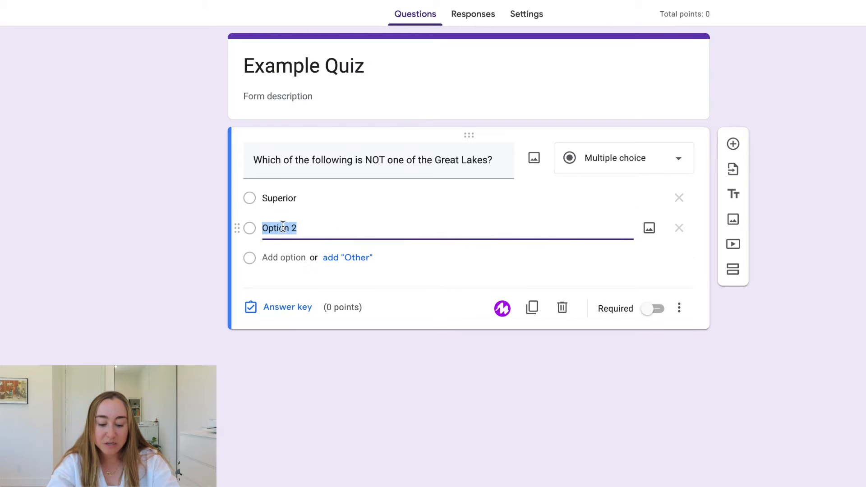
type("Michigan")
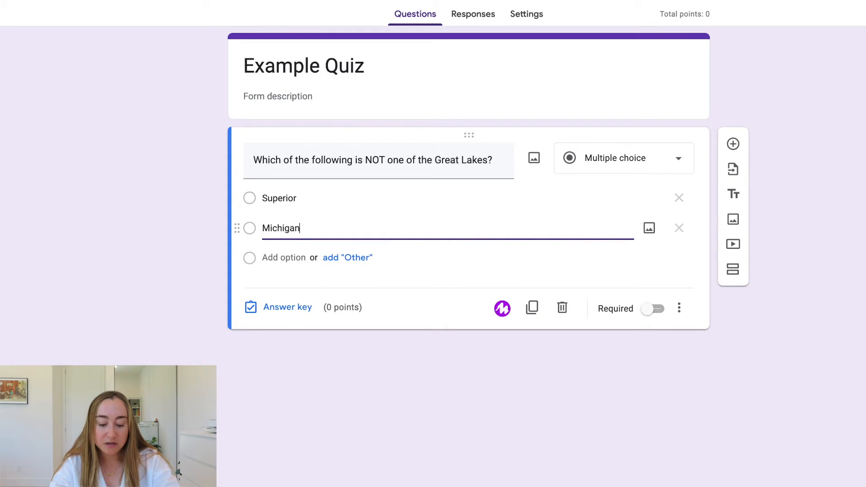
left_click(288, 256)
type("Erie")
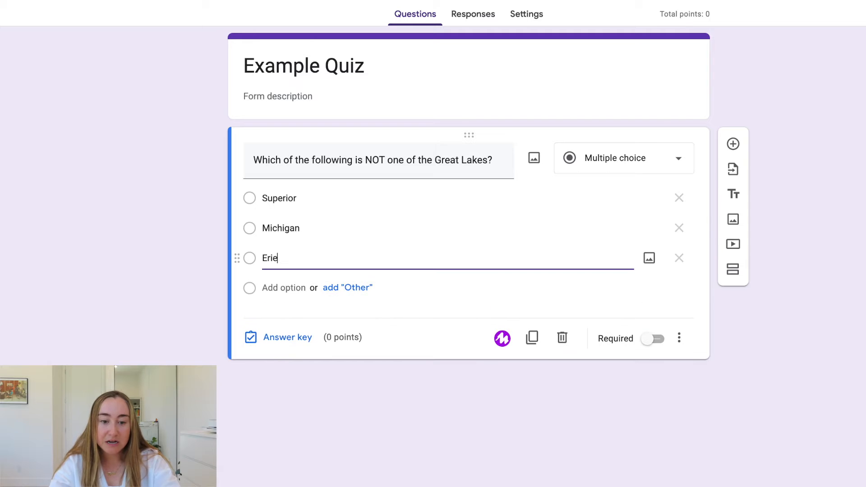
left_click(293, 282)
type("Salt")
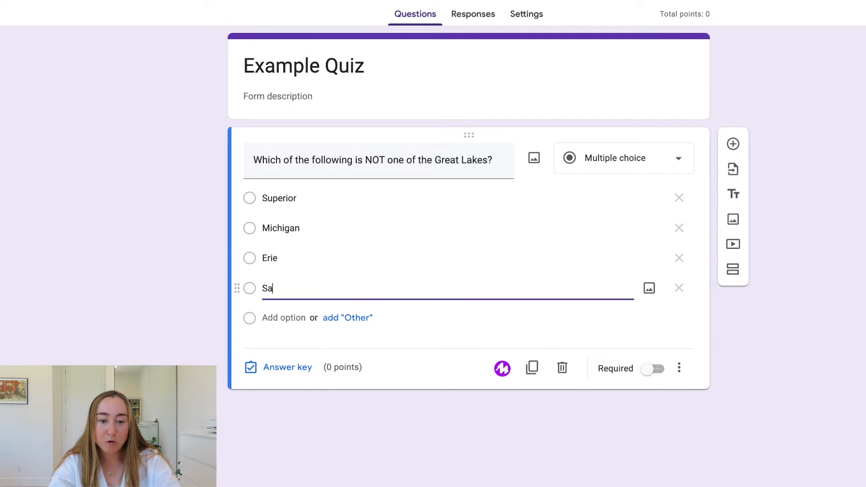
left_click(197, 300)
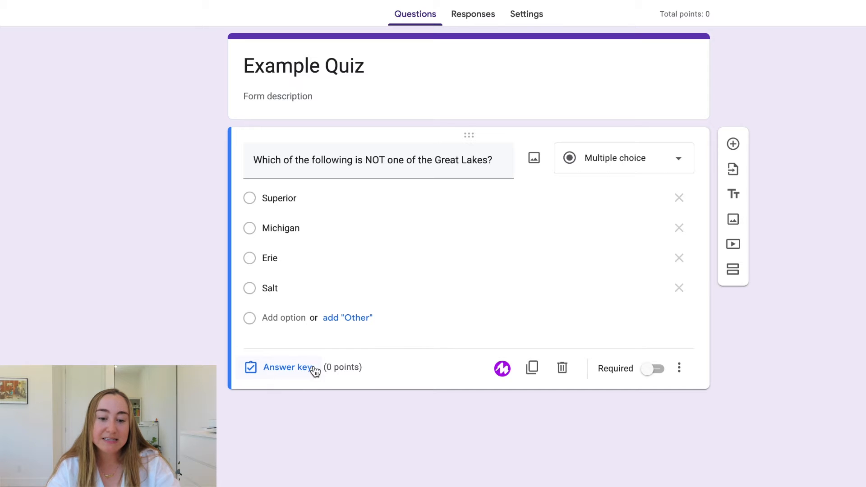
Step: Set the Great Lakes question's answer key to 1 point with Salt as the correct answer, and make the question required
left_click(288, 368)
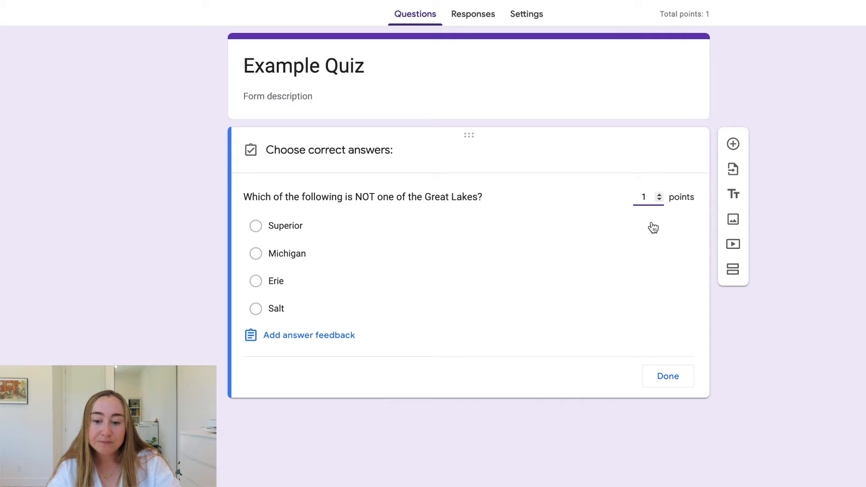
left_click(255, 309)
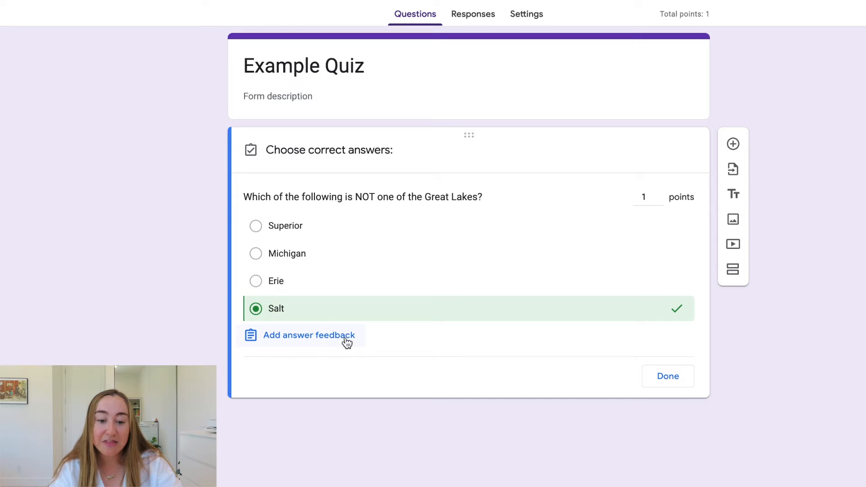
left_click(657, 387)
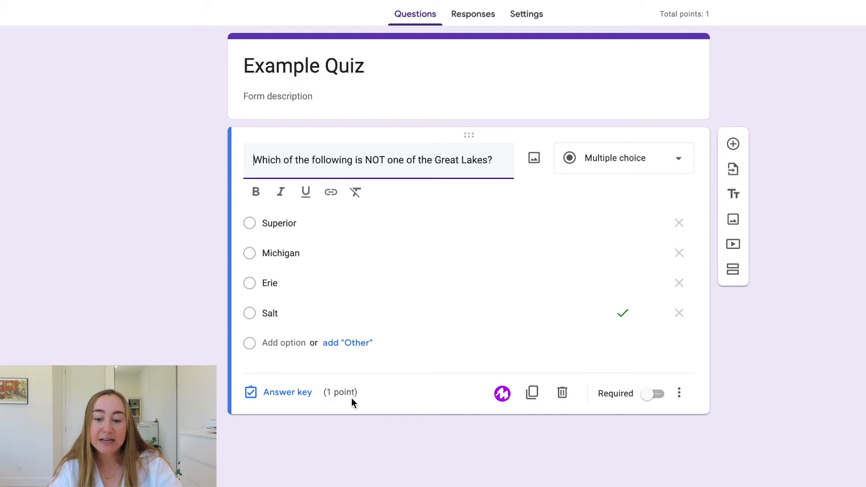
left_click(652, 393)
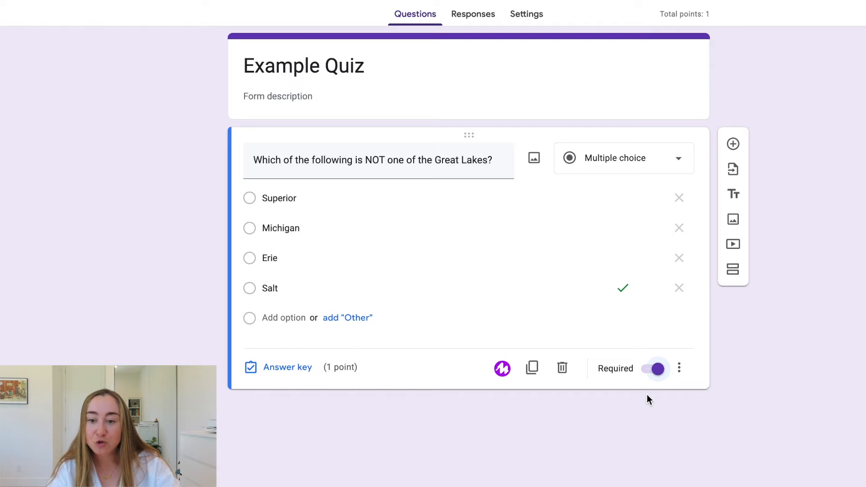
Step: Add a second question, "Sacramento is the capital of what state?", with the Short answer type
left_click(733, 144)
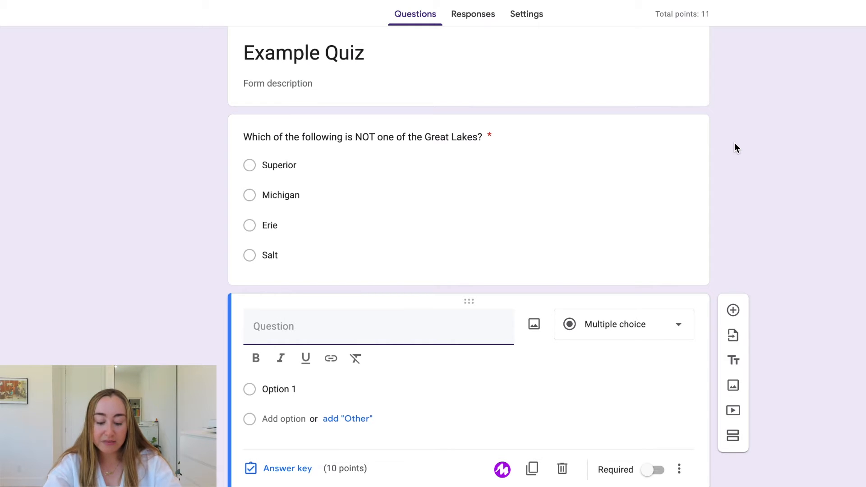
type("S")
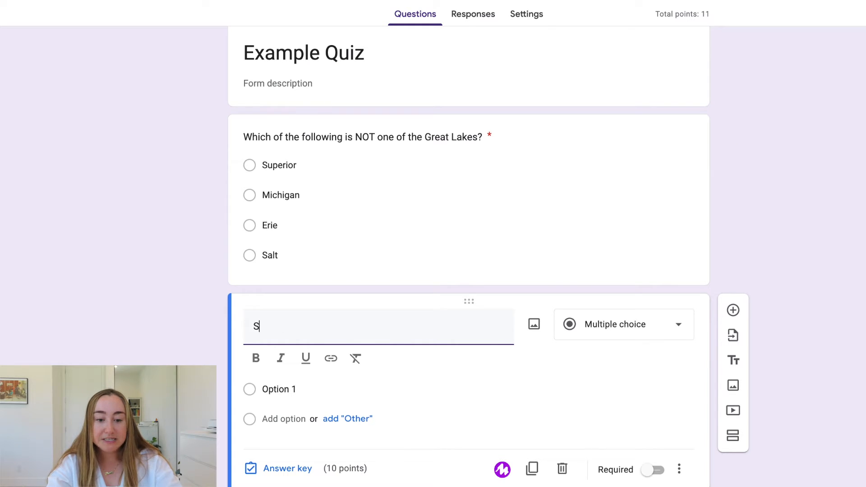
type("acramento is ")
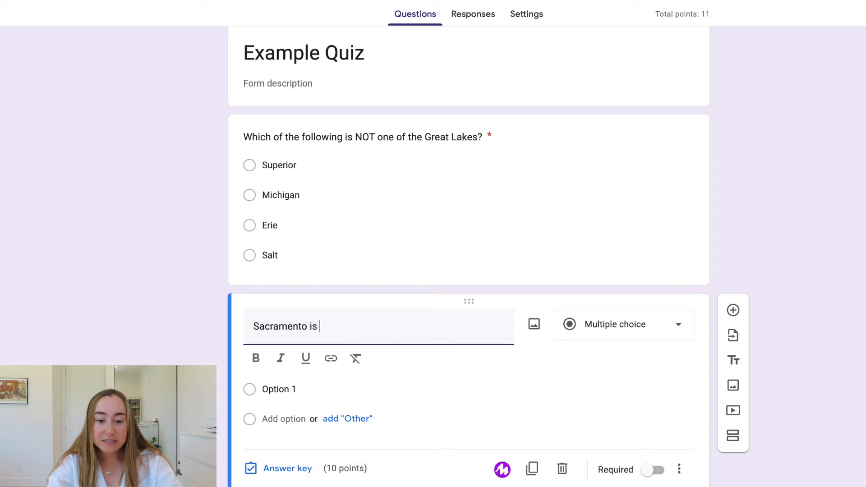
type("the capital of what state?")
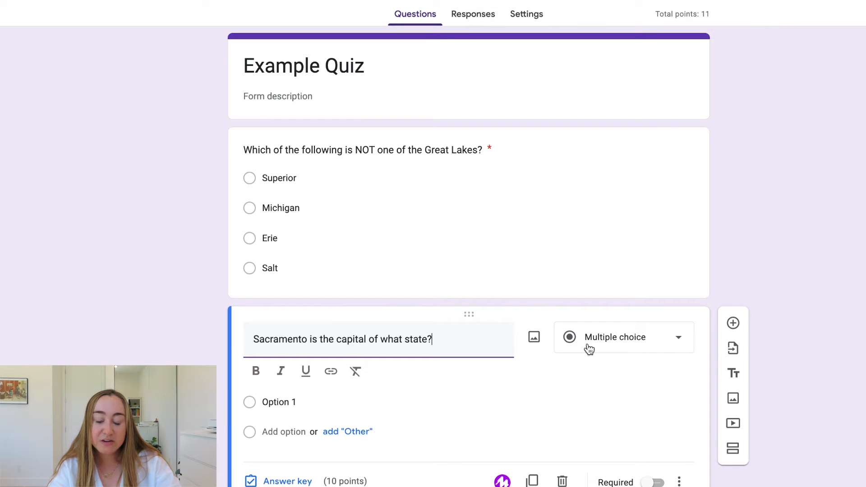
left_click(659, 345)
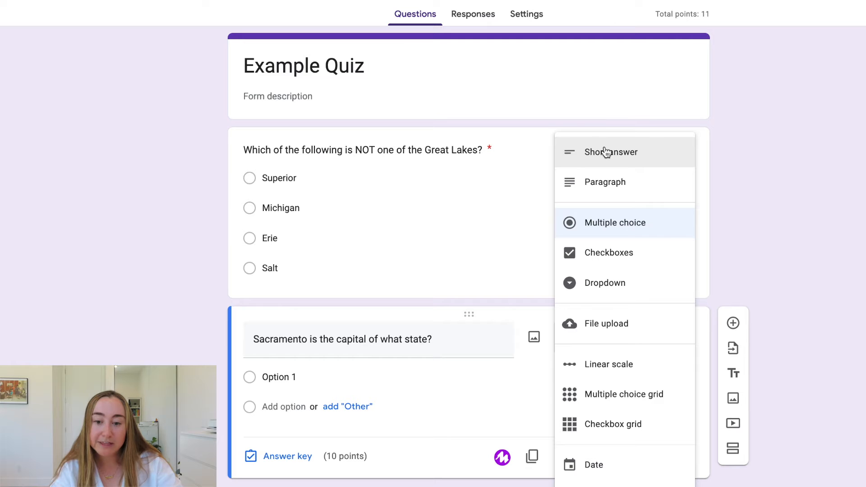
left_click(651, 151)
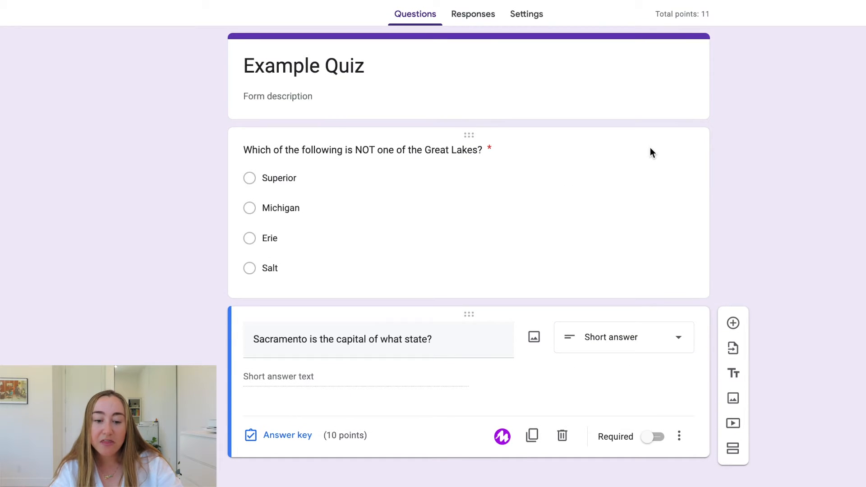
Step: In the Sacramento question's answer key, set the value to 1 point and add California as a correct answer
left_click(279, 438)
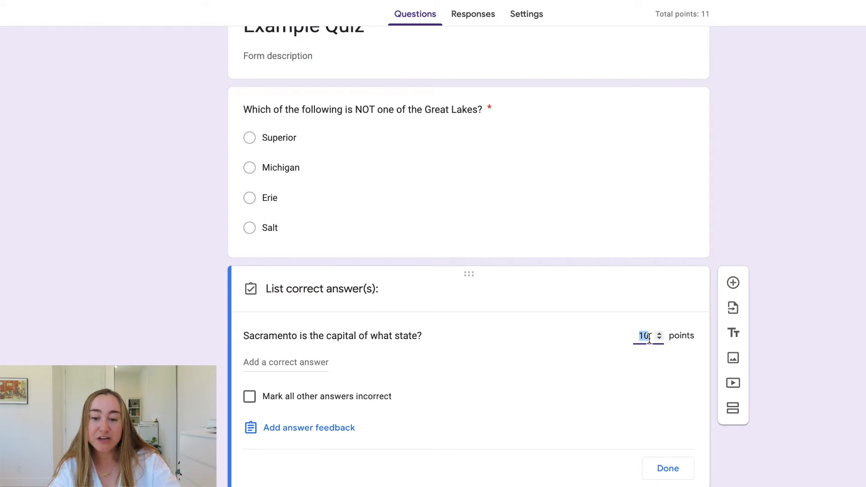
type("1")
left_click(653, 382)
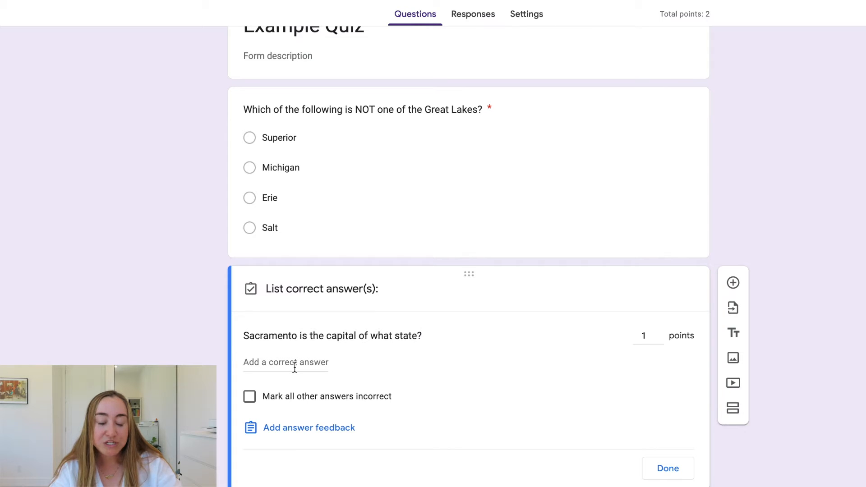
left_click(310, 362)
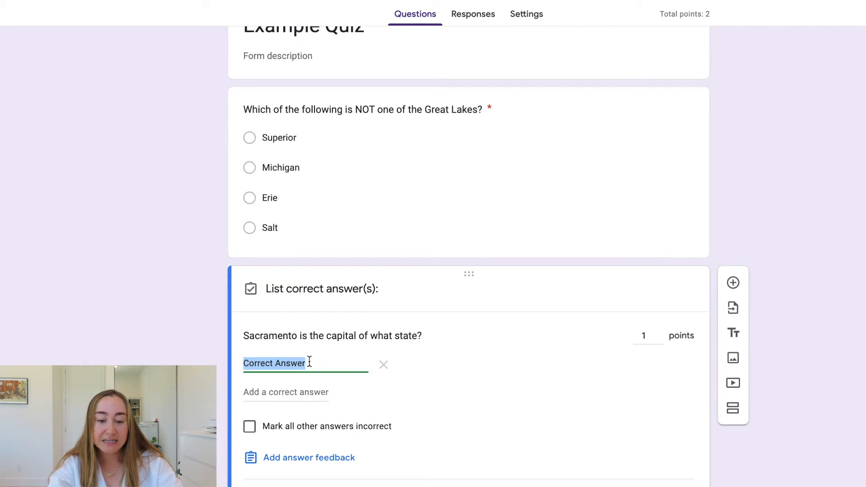
type("California")
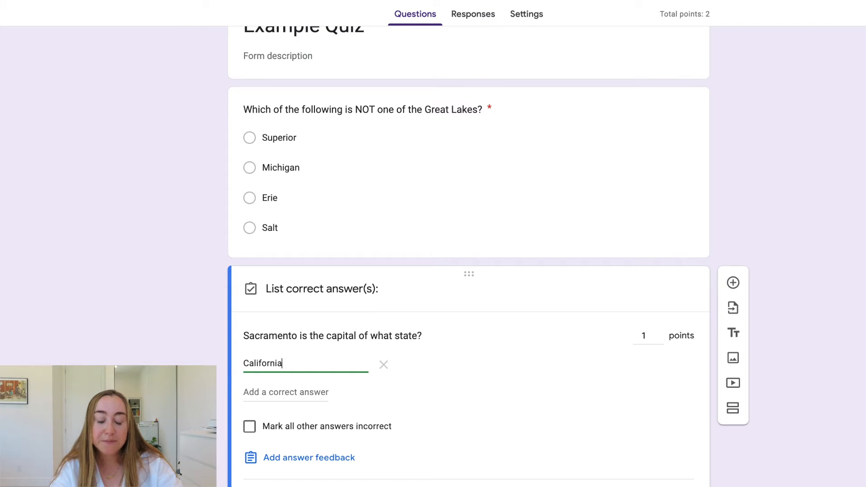
key("Return")
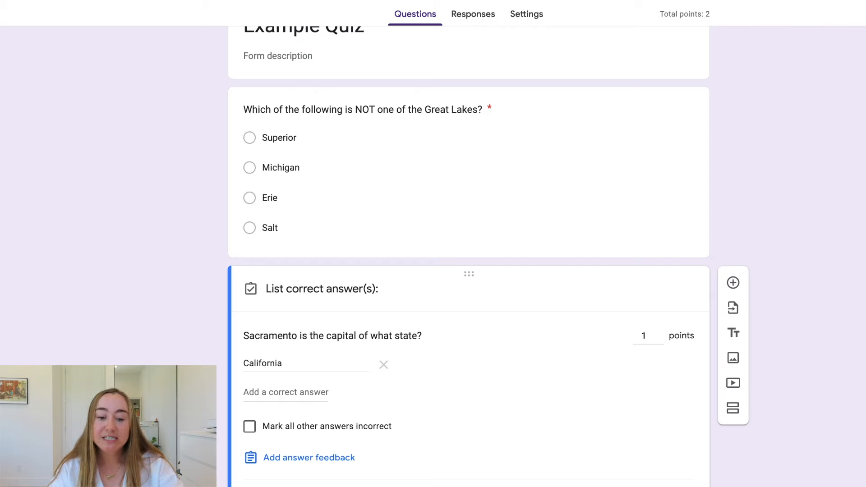
Step: Complete the Sacramento answer key with CA as another correct answer and all other answers marked incorrect, and make the question required
left_click(246, 393)
type("CA")
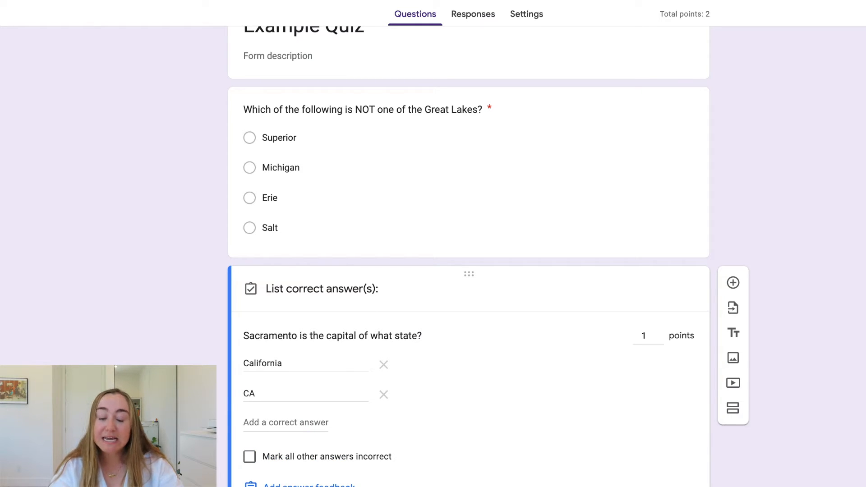
scroll(312, 333, "down", 2)
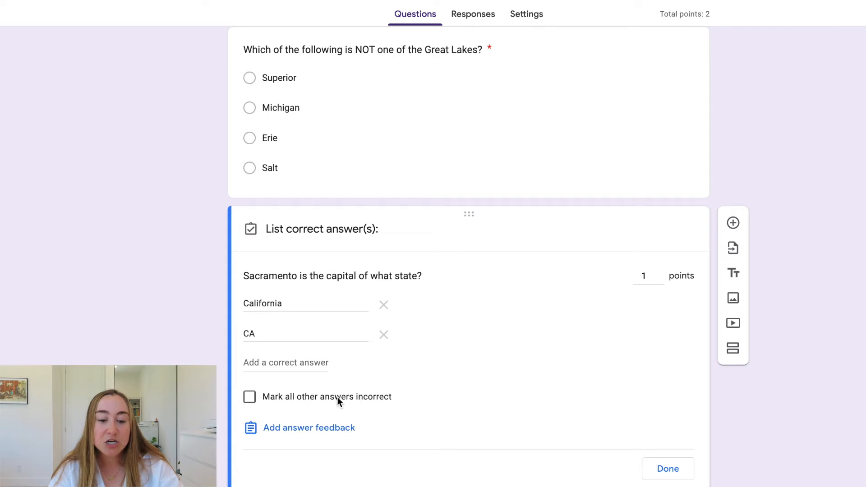
left_click(250, 398)
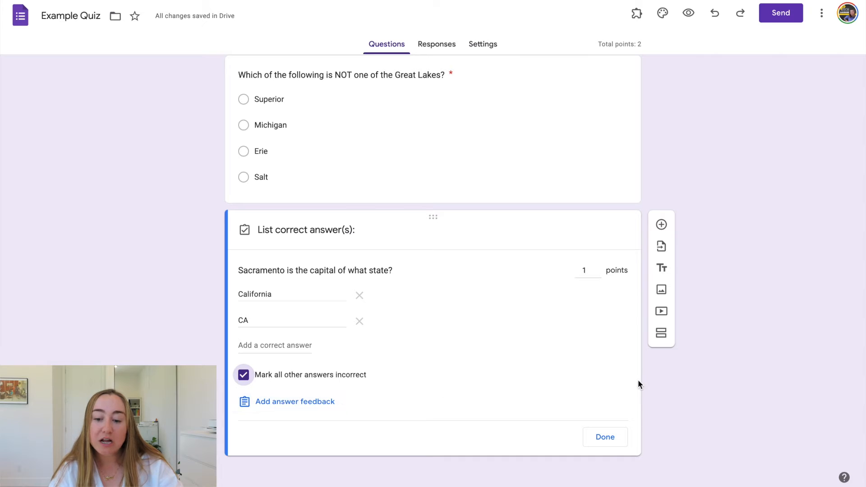
left_click(605, 437)
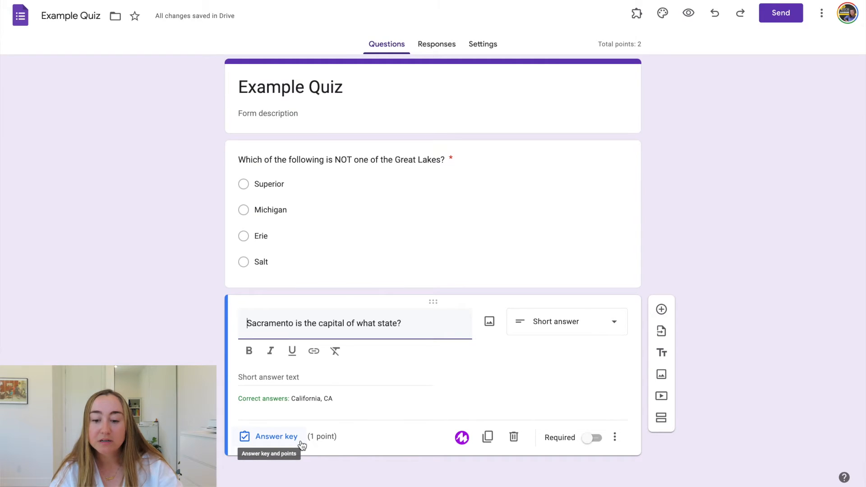
left_click(593, 437)
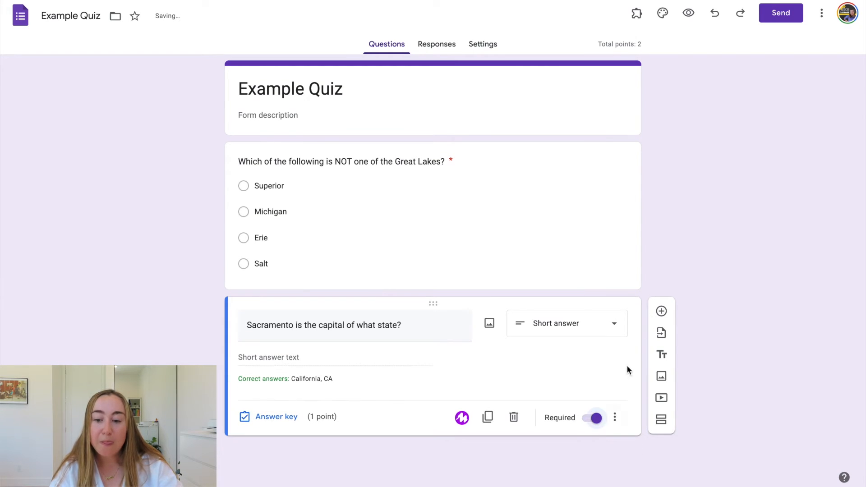
Step: Add a third, multiple-choice question reading "What is the state fruit of Florida?"
left_click(662, 311)
scroll(667, 313, "down", 2)
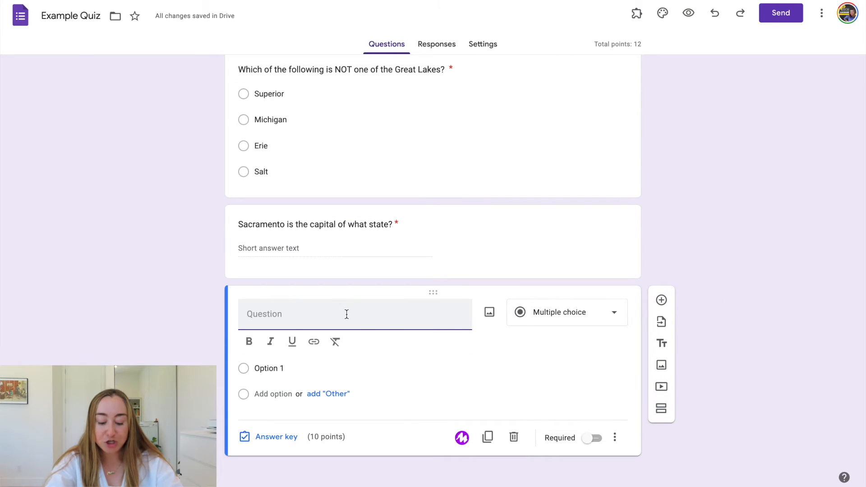
type("What is the state fruit of Florida?")
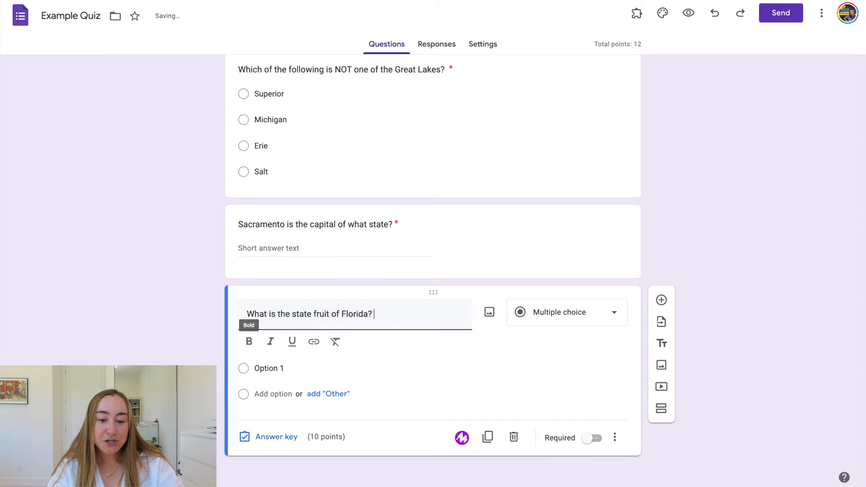
Step: Give the Florida fruit question four answer options: Orange, Strawberry, Blueberry and Grapefruit
left_click(263, 388)
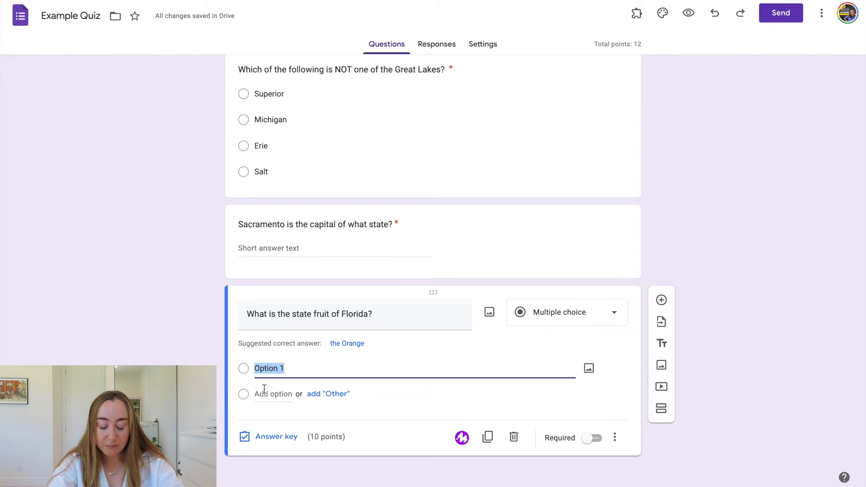
type("Orange")
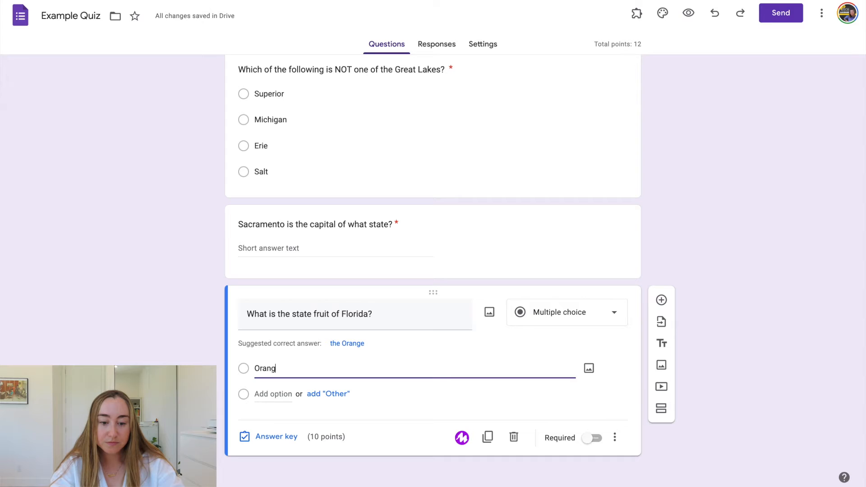
left_click(273, 394)
type("Strawberry")
left_click(279, 420)
type("Blueberry")
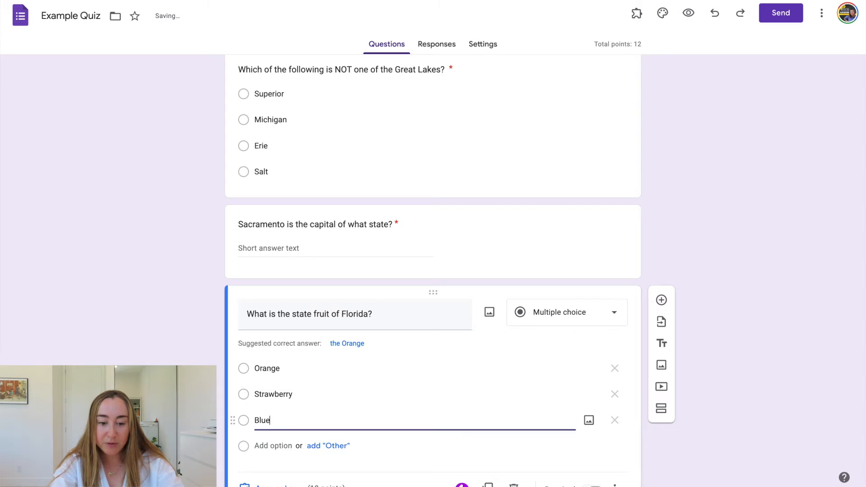
left_click(279, 448)
type("Grapefruit")
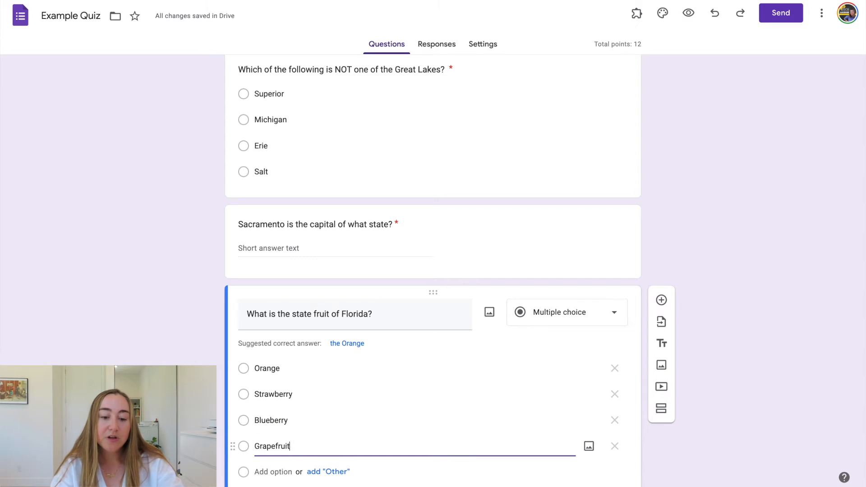
Step: Add a picture of a round orange slice on white to the Orange option, using a Google image search for "orange"
double_click(287, 367)
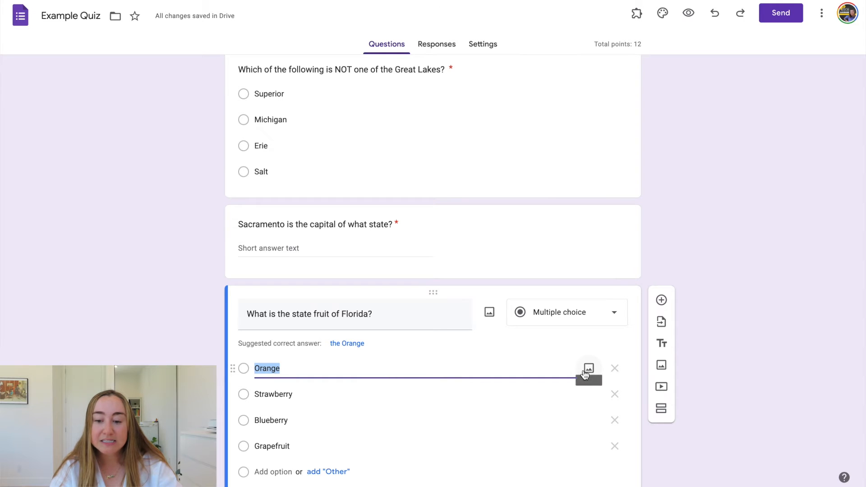
scroll(585, 375, "down", 1)
left_click(591, 334)
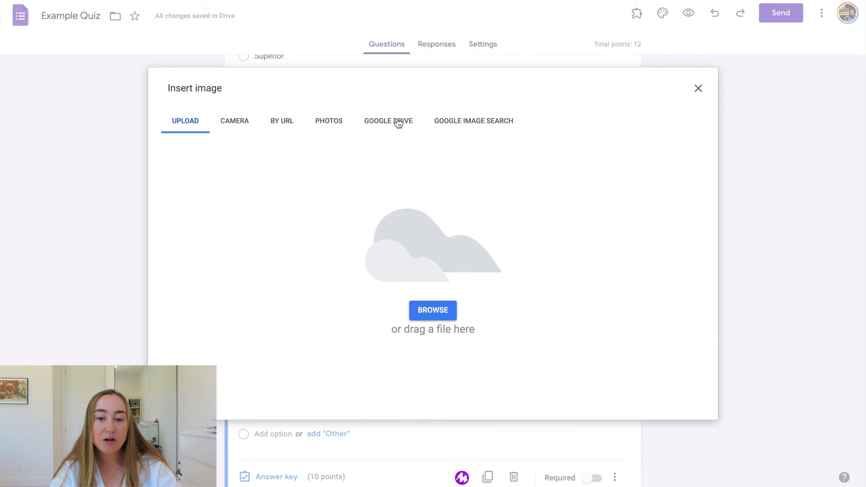
left_click(462, 125)
type("orange")
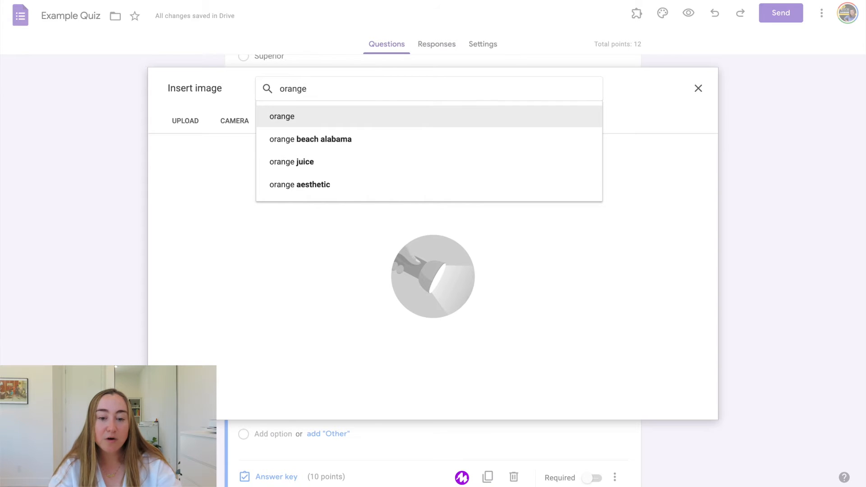
key("Return")
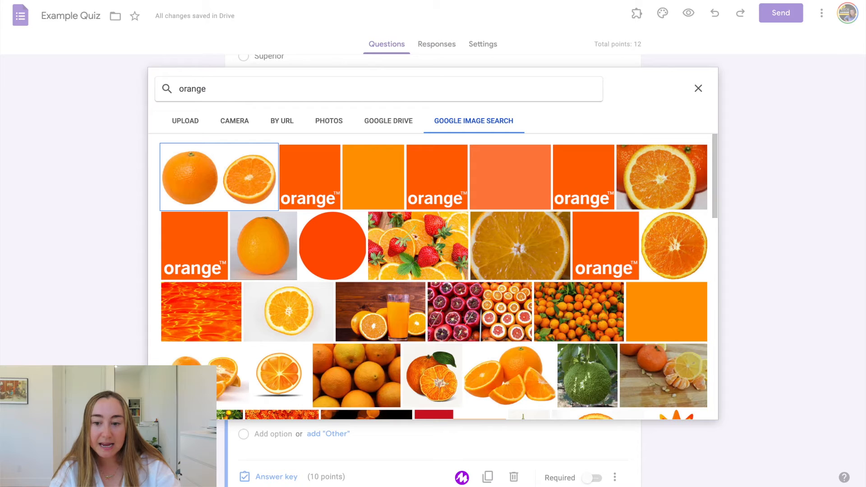
left_click(664, 269)
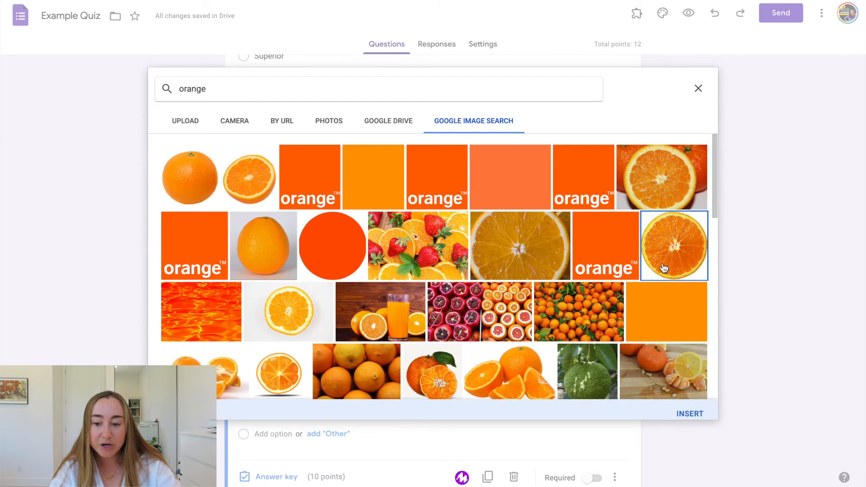
left_click(687, 408)
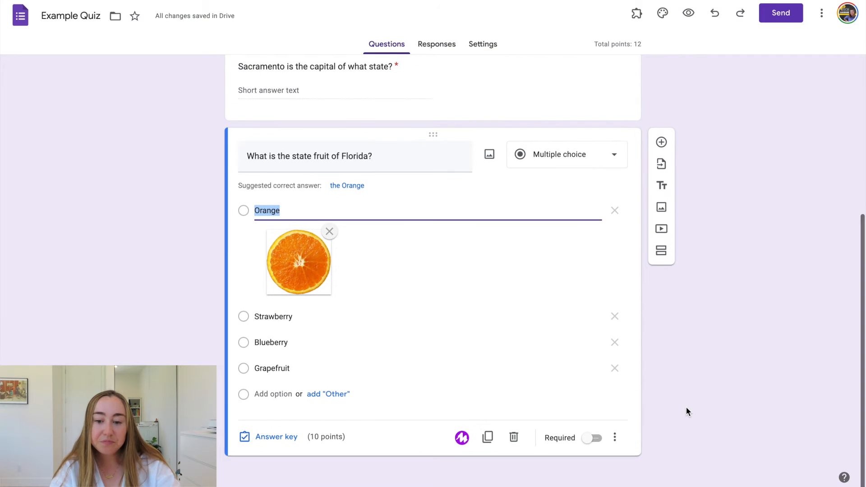
Step: Add a picture of strawberries with green leaves on white to the Strawberry option, using a Google image search for "strawberry"
left_click(518, 316)
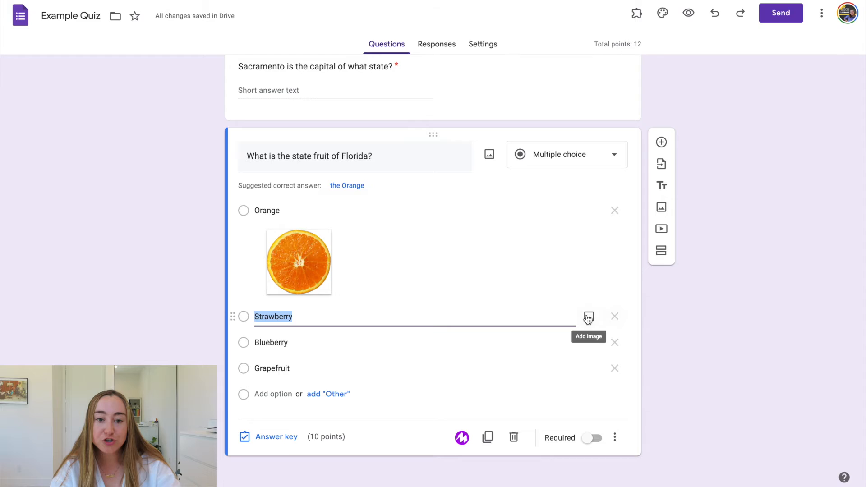
left_click(588, 318)
left_click(451, 123)
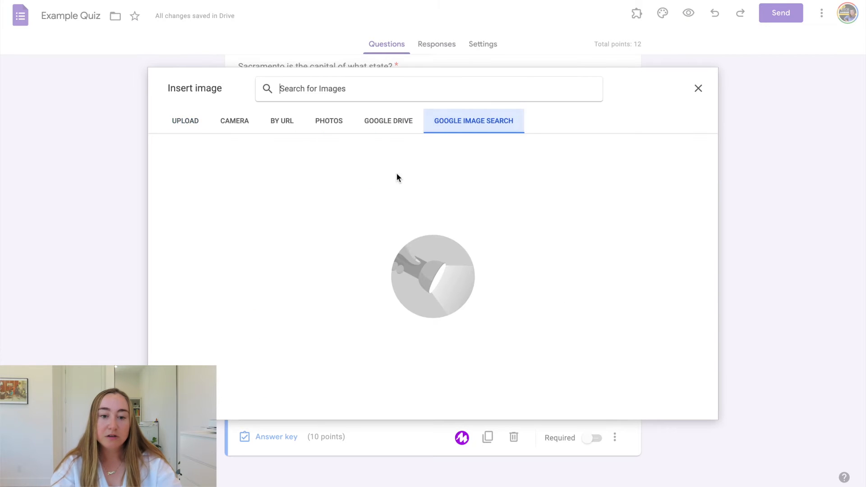
type("strawberry")
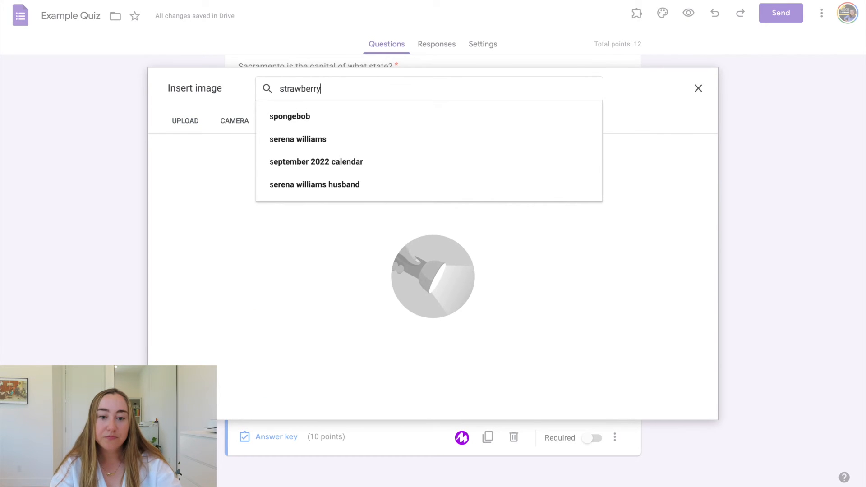
key("Return")
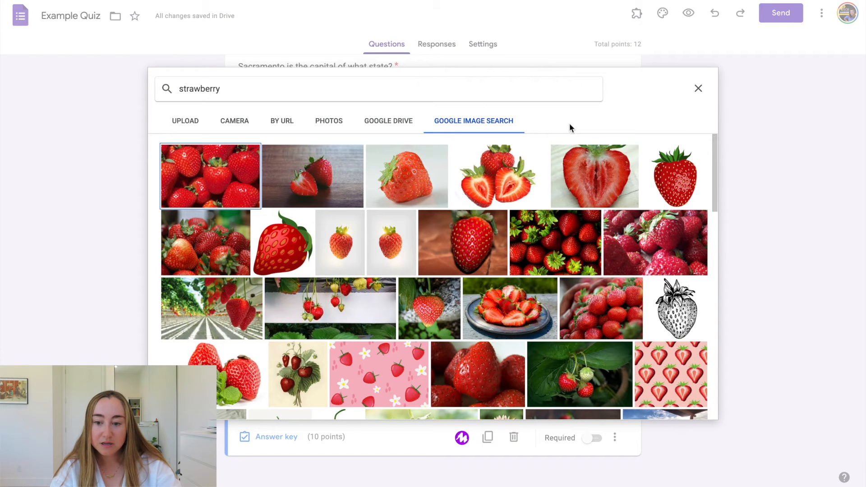
left_click(661, 185)
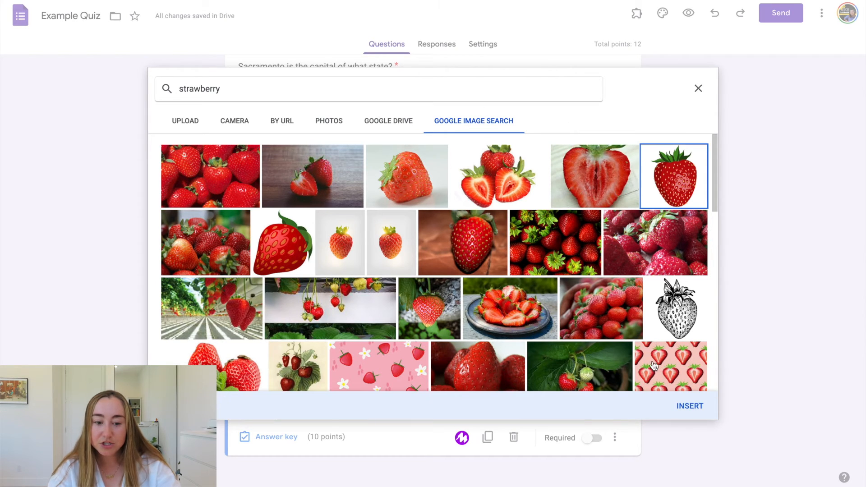
left_click(246, 359)
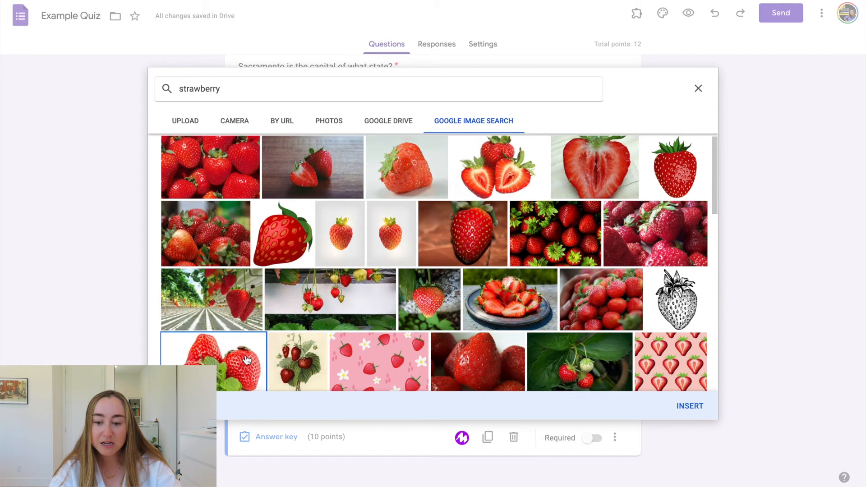
left_click(693, 407)
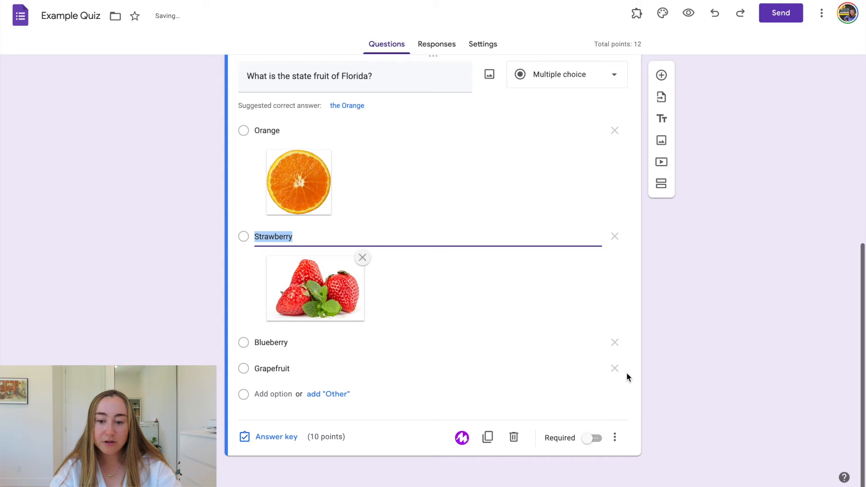
Step: Add a picture of three blueberries with leaves to the Blueberry option, using a Google image search for "blueberry"
left_click(589, 341)
left_click(453, 124)
type("blueberry")
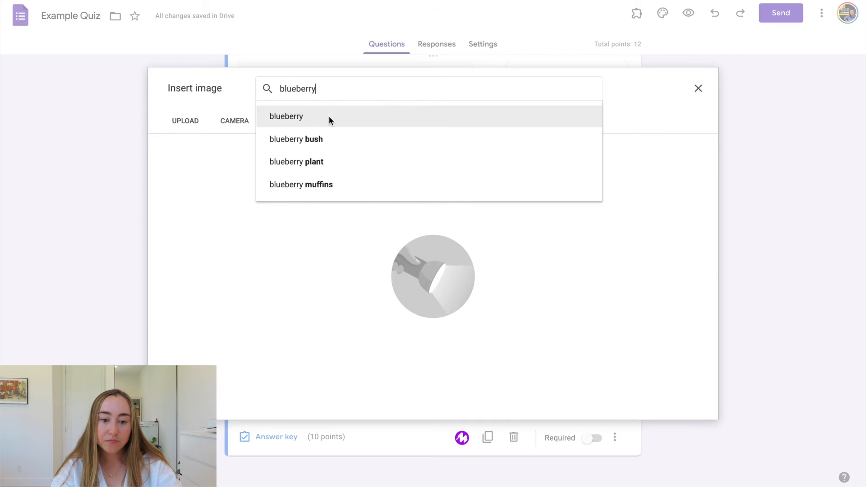
left_click(329, 118)
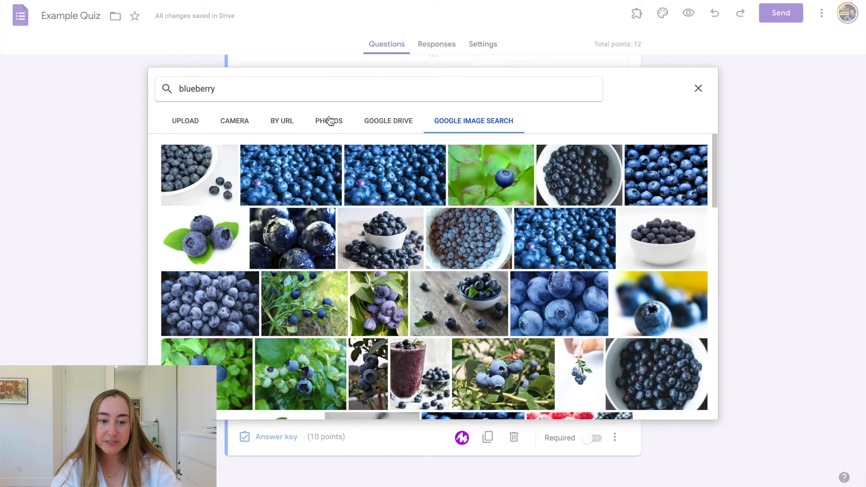
left_click(194, 234)
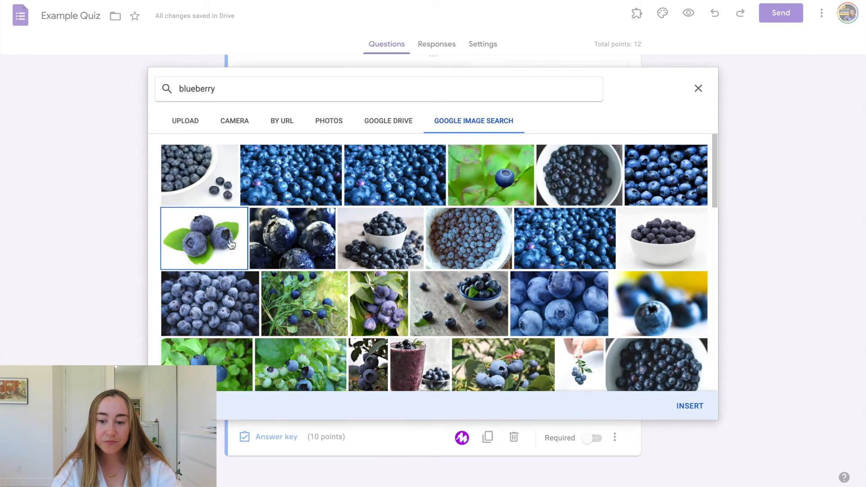
left_click(695, 406)
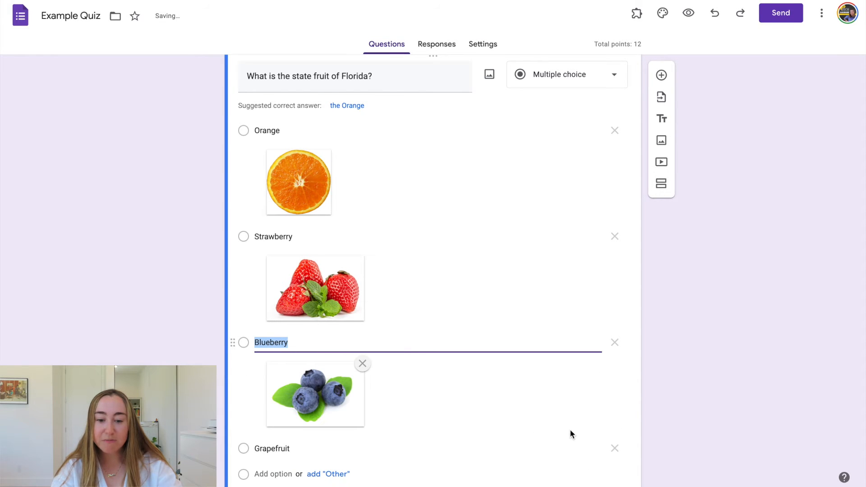
Step: Add the first image result, cut grapefruit on white, to the Grapefruit option, using a Google image search for "grapefruit"
scroll(570, 431, "down", 2)
left_click(591, 366)
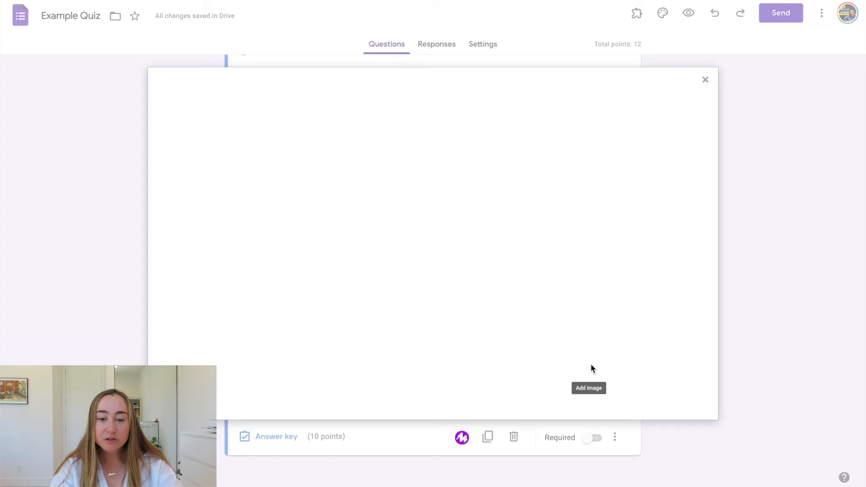
left_click(475, 121)
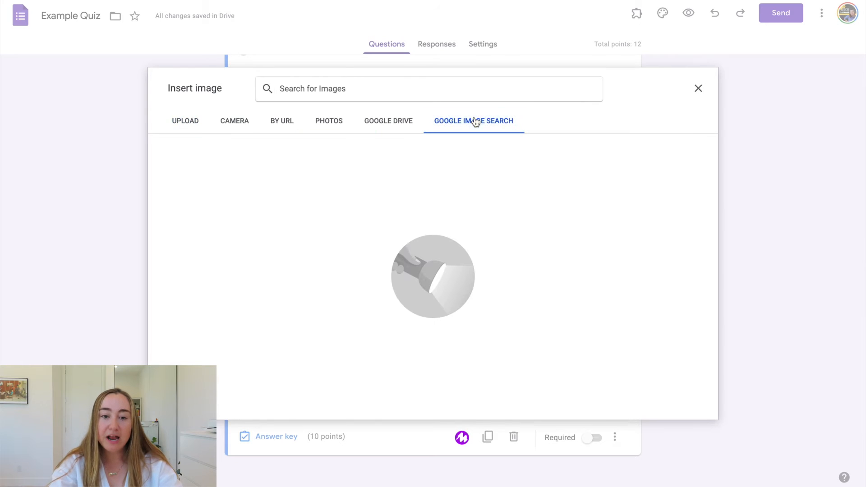
type("grapefruit")
key("Return")
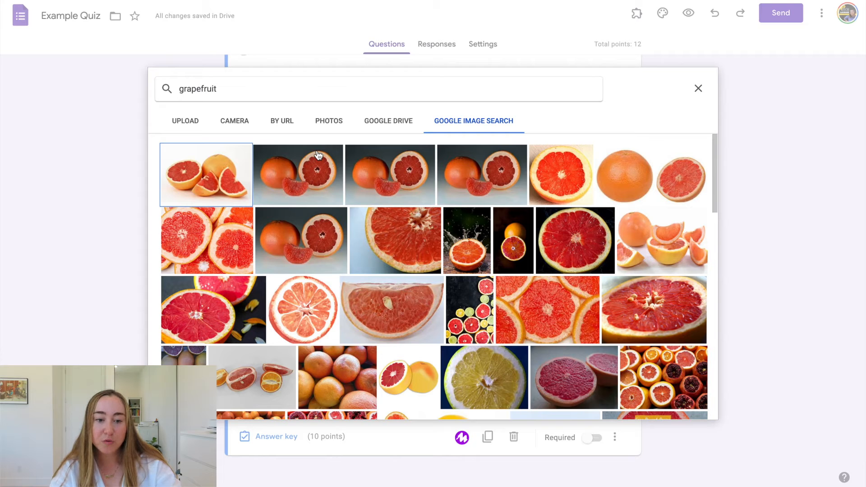
left_click(241, 191)
left_click(691, 406)
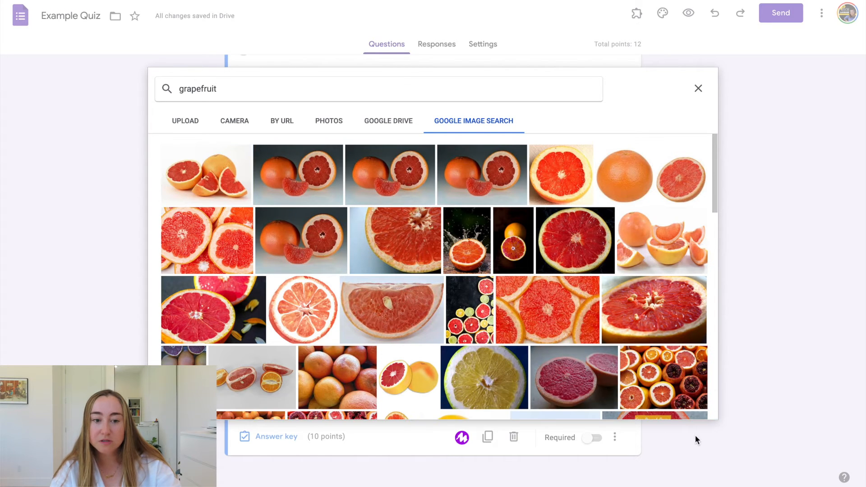
left_click(188, 166)
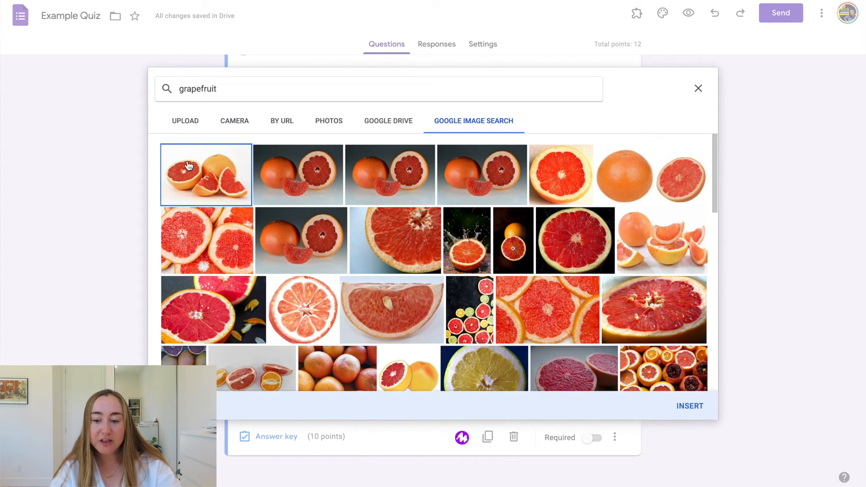
left_click(688, 413)
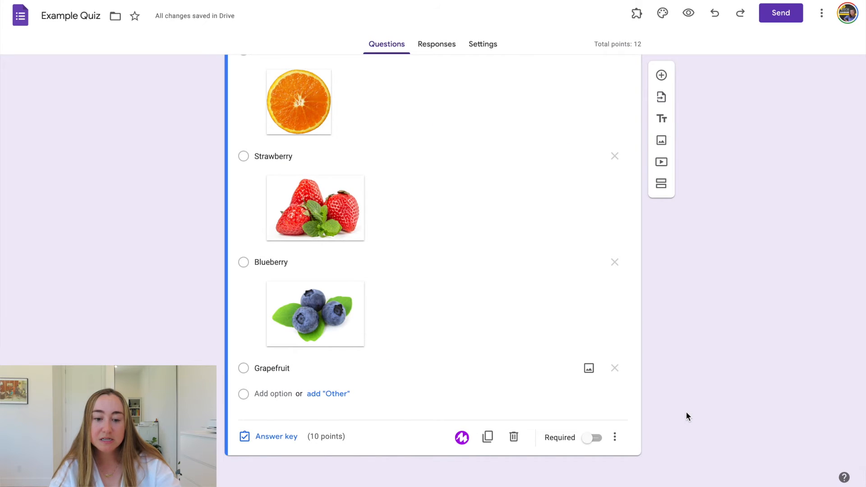
left_click(686, 412)
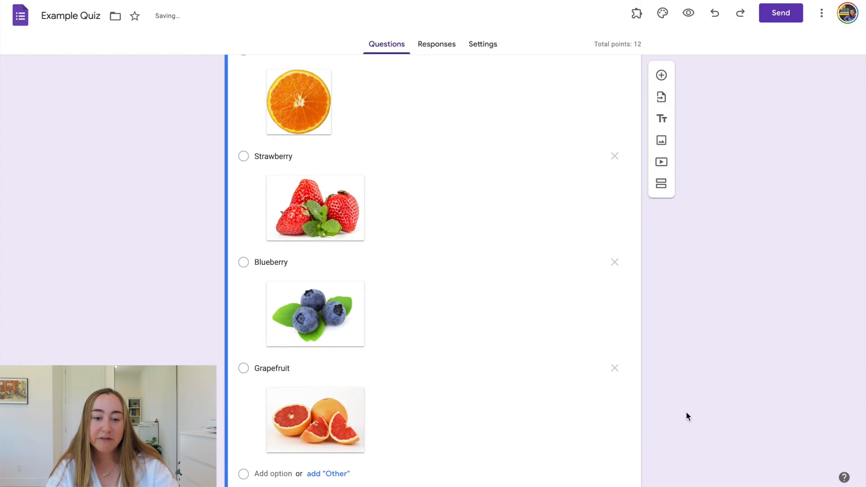
Step: Set the answer key of the Florida state fruit question to Orange, worth 1 point
scroll(686, 412, "up", 3)
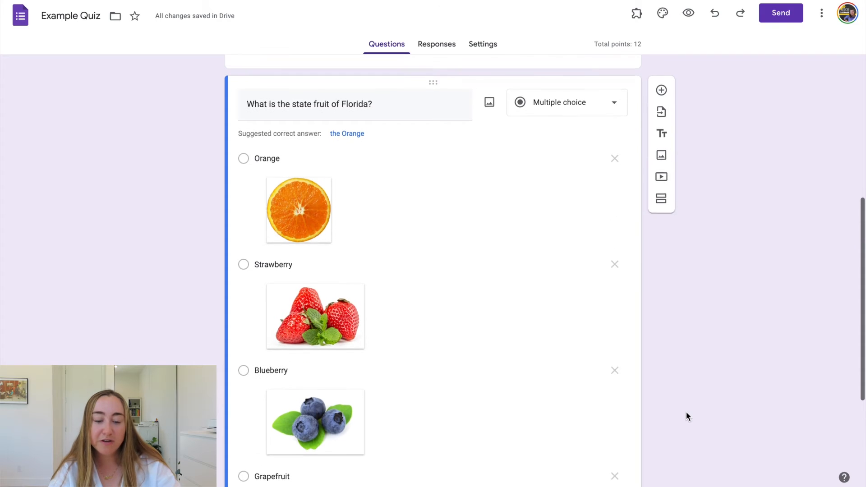
scroll(686, 413, "down", 5)
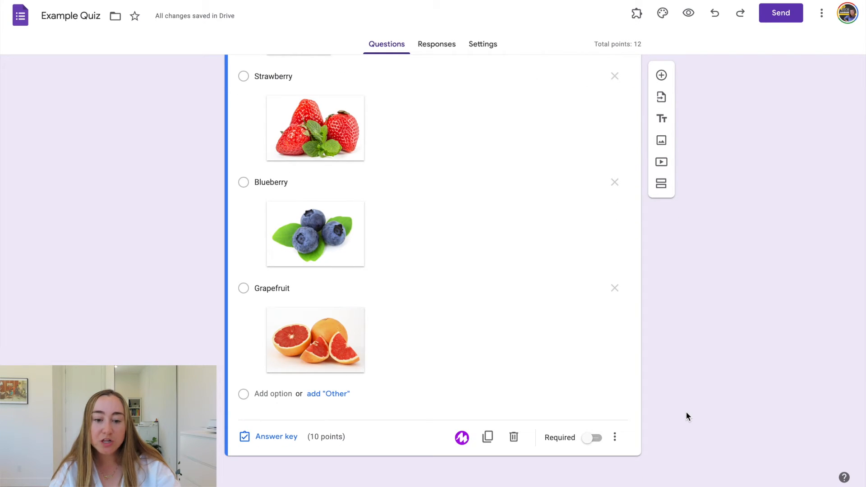
left_click(267, 436)
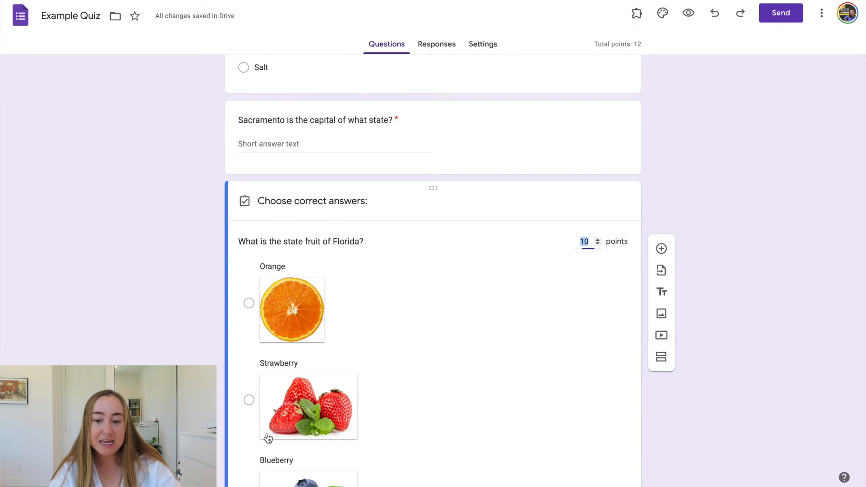
type("1")
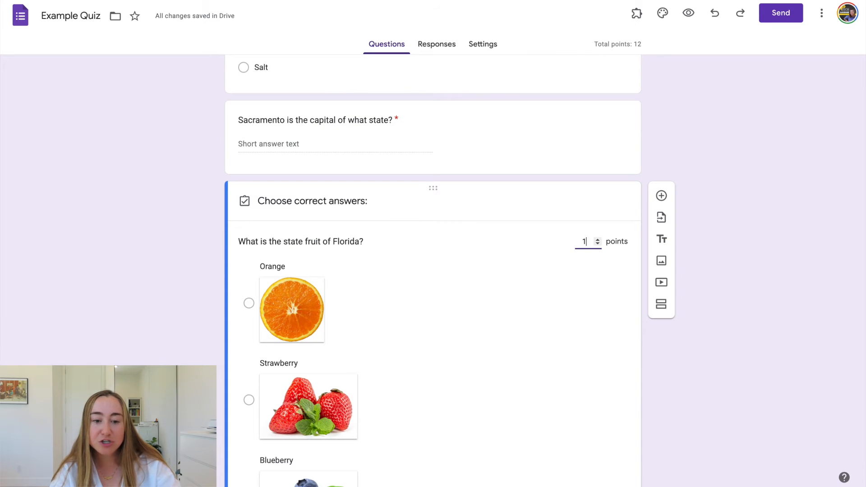
scroll(582, 304, "down", 1)
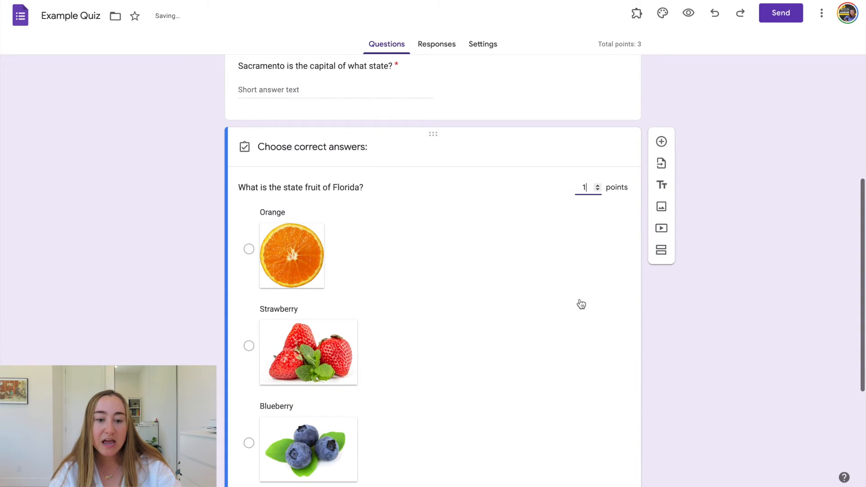
left_click(249, 249)
scroll(247, 253, "down", 2)
scroll(247, 250, "down", 3)
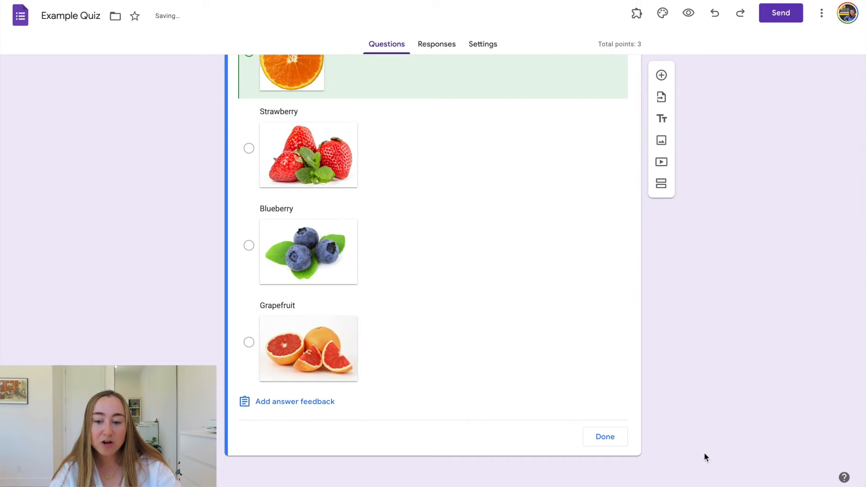
left_click(611, 439)
left_click(737, 311)
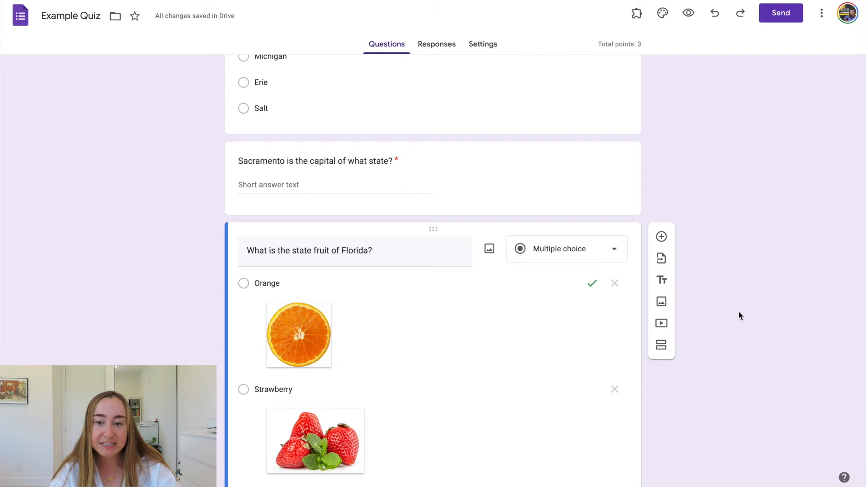
Step: Make the Florida state fruit question required
scroll(738, 312, "down", 7)
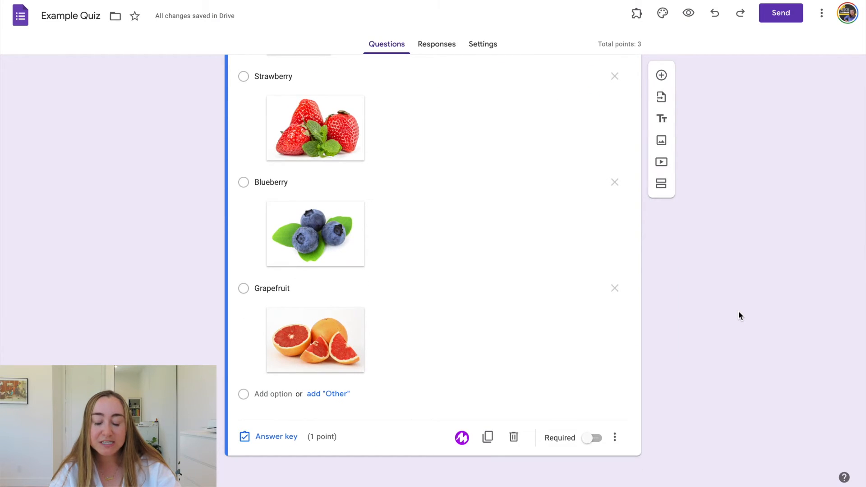
left_click(587, 441)
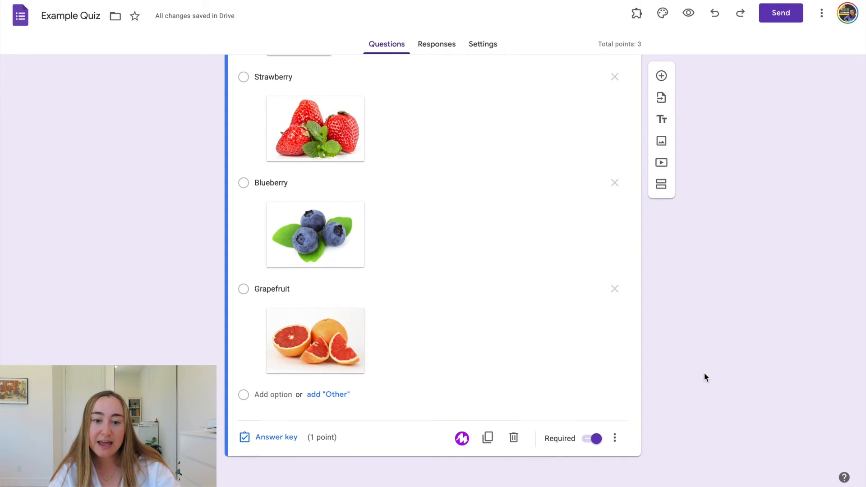
scroll(705, 373, "up", 15)
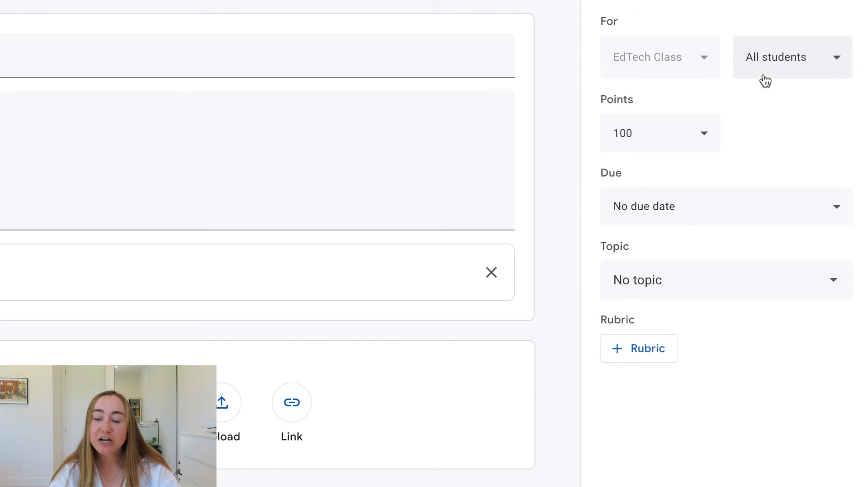
Step: Try assigning the quiz to only the first listed student, and restore the selection to all students
left_click(837, 61)
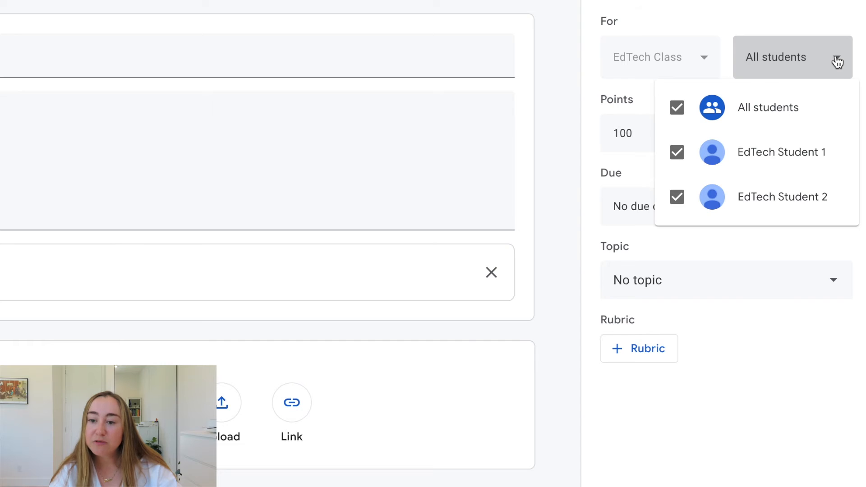
left_click(676, 110)
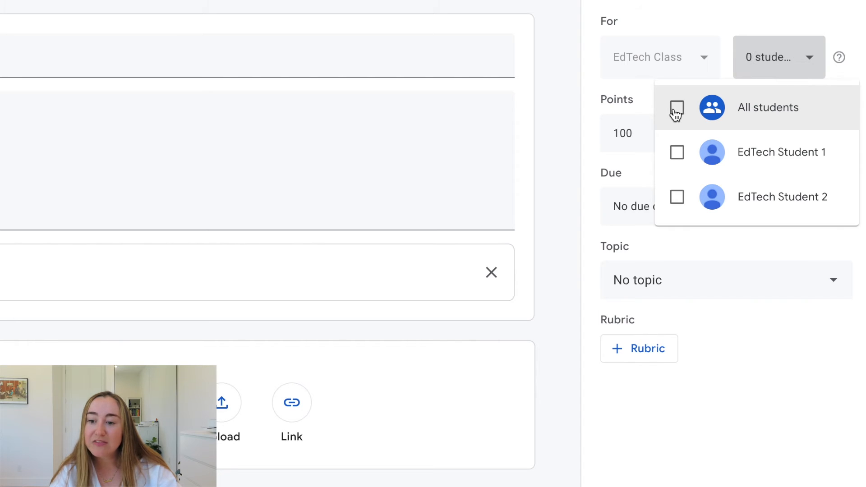
left_click(676, 156)
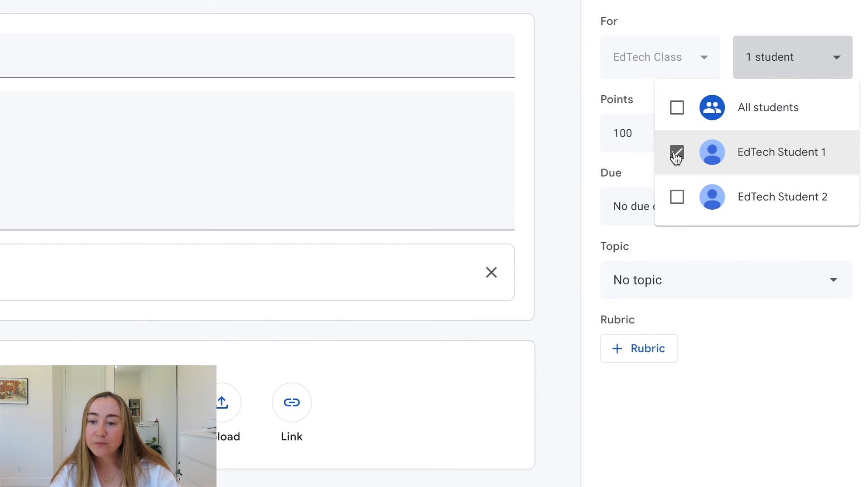
left_click(677, 109)
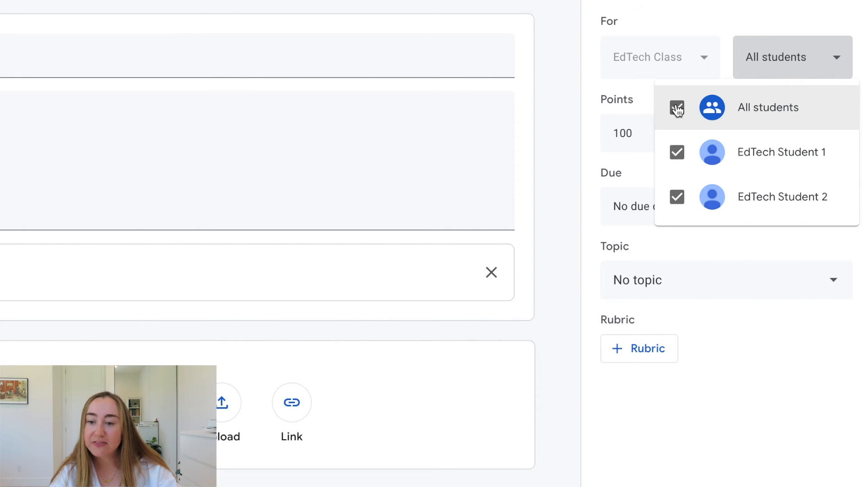
left_click(696, 16)
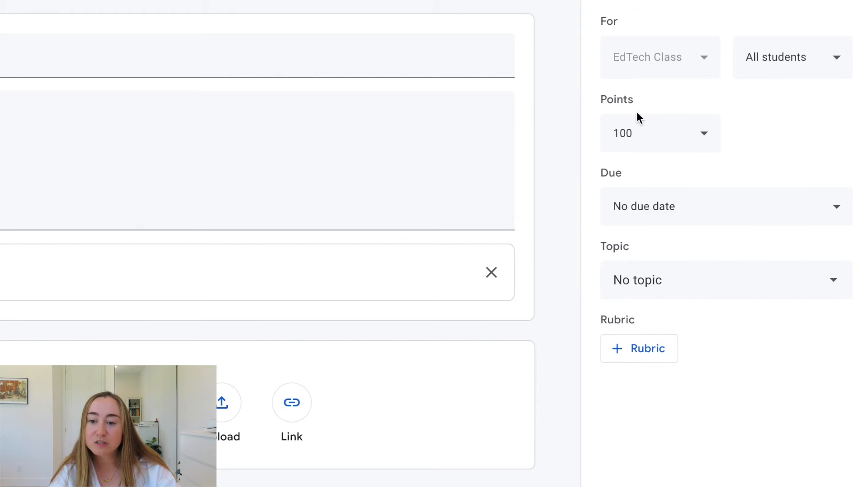
Step: Set the assignment's point value to 3 and look at the ungraded option
left_click(618, 135)
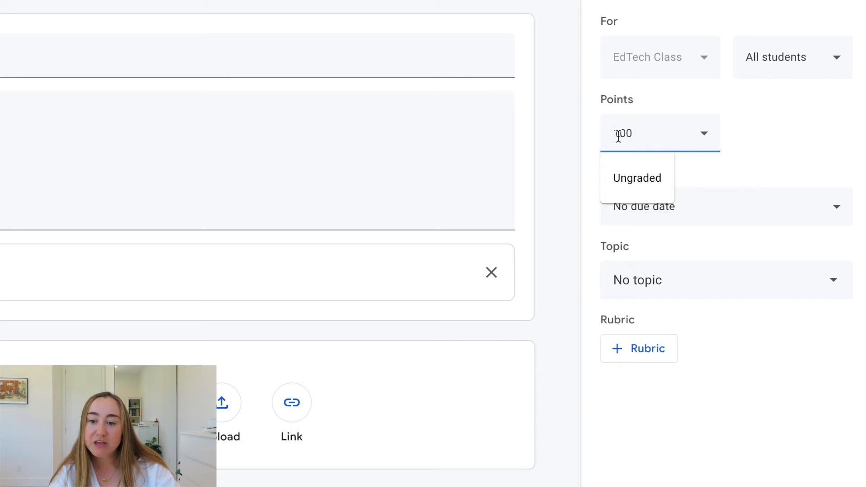
double_click(618, 135)
type("3")
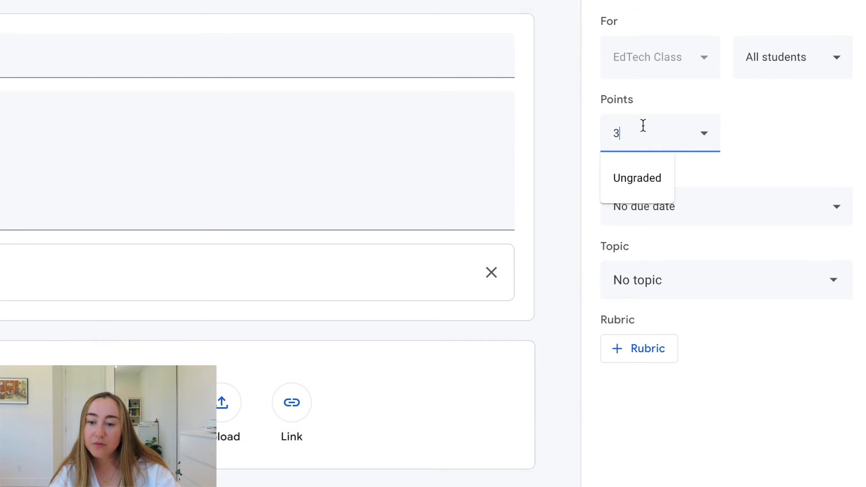
left_click(777, 124)
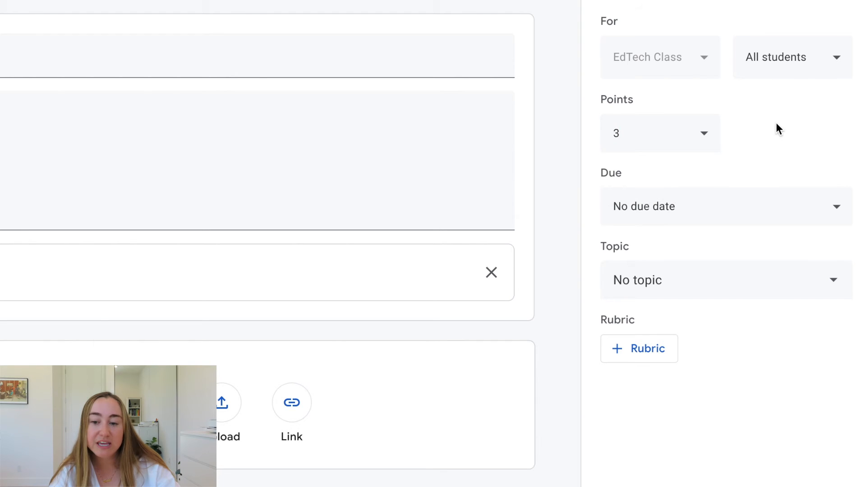
left_click(702, 134)
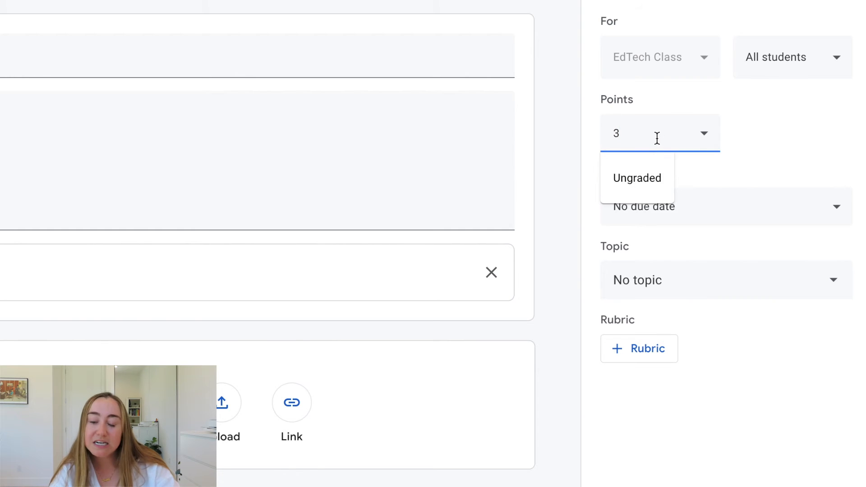
left_click(811, 142)
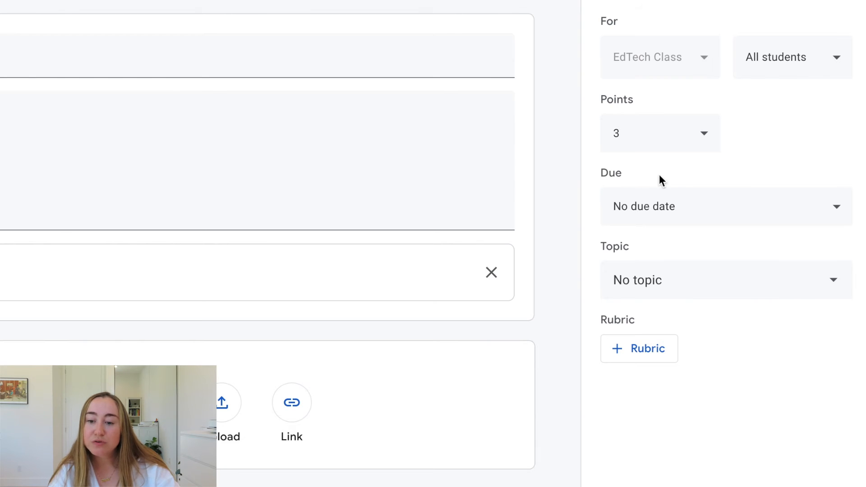
Step: Set the assignment's due date to Aug 12, 2022, without a time
left_click(837, 209)
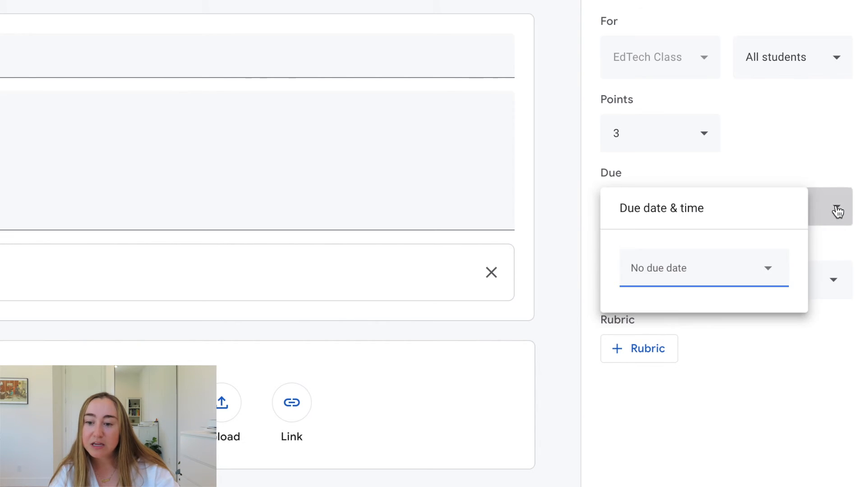
left_click(769, 269)
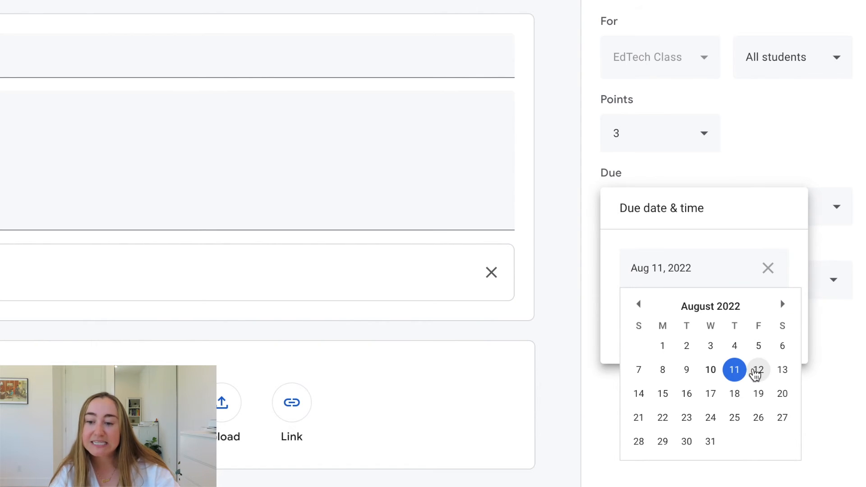
left_click(756, 371)
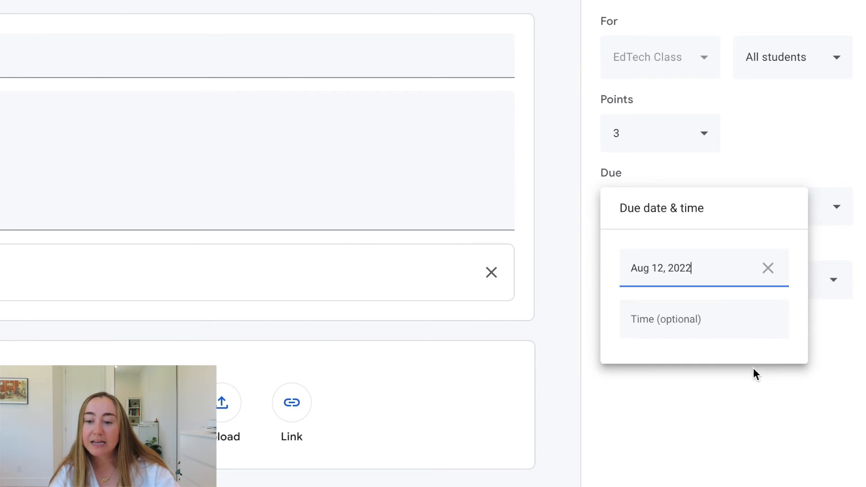
left_click(726, 435)
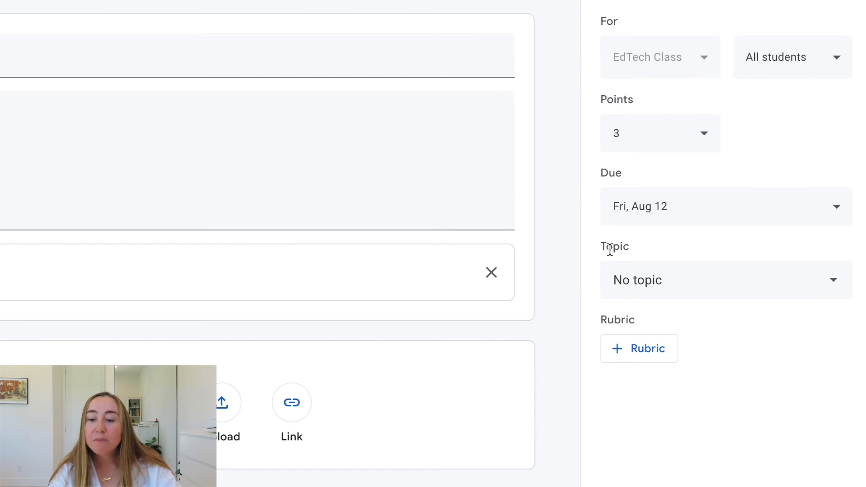
Step: File the assignment under the Unit 1 topic and look at the options for adding a rubric
left_click(785, 282)
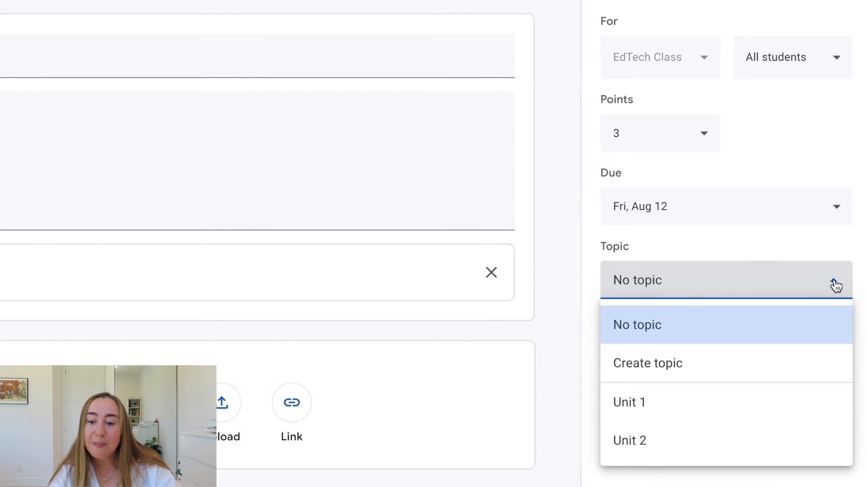
left_click(737, 403)
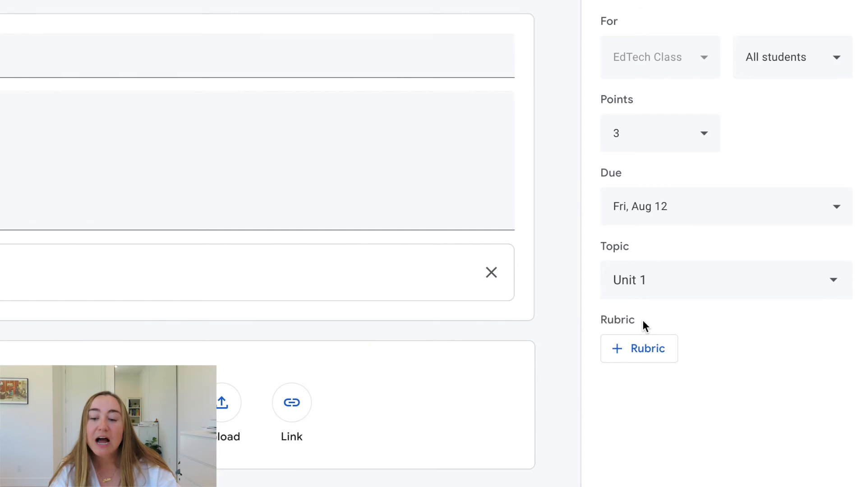
left_click(643, 354)
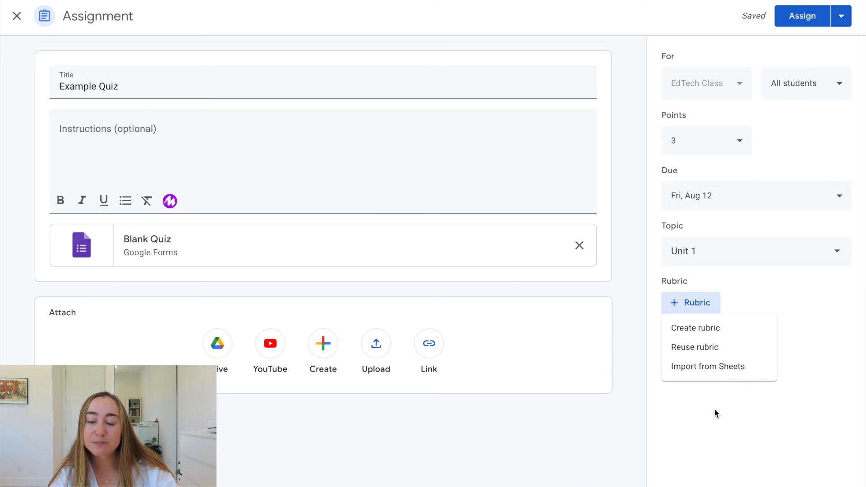
left_click(715, 410)
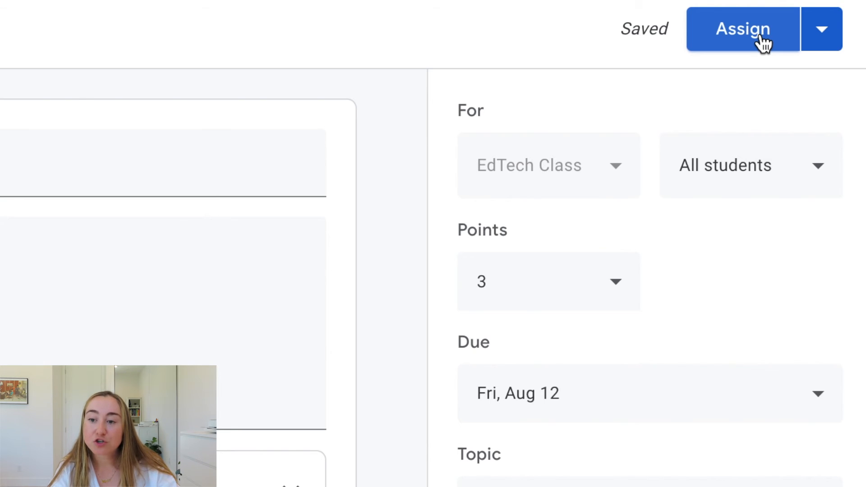
Step: Look at the alternative posting options and assign the Example Quiz to the class immediately
left_click(826, 47)
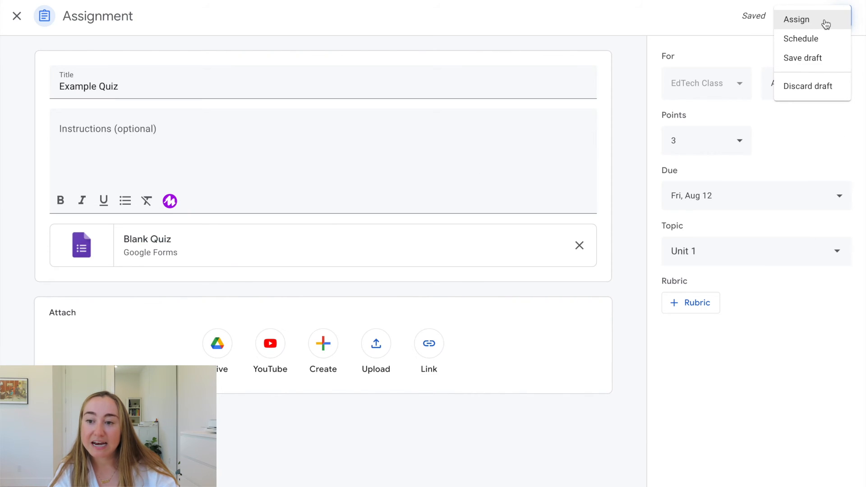
left_click(740, 45)
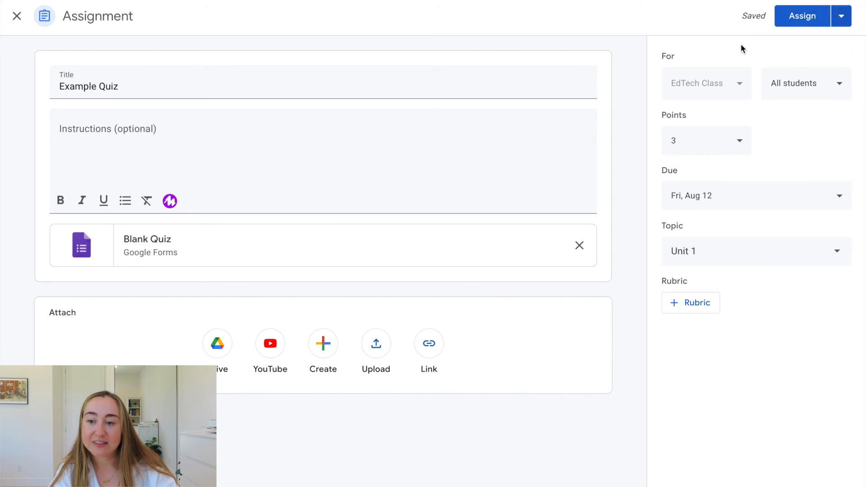
left_click(825, 15)
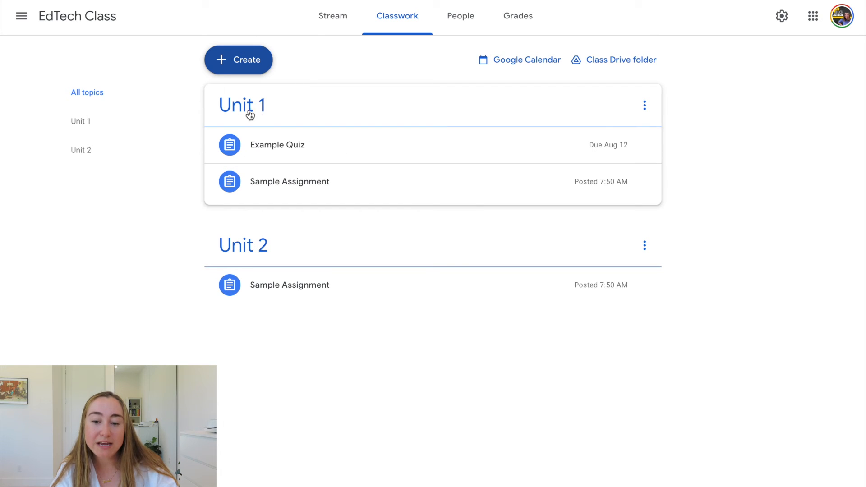
Step: Open the Example Quiz form from its posted assignment under Unit 1 and review the questions as students see them
left_click(314, 156)
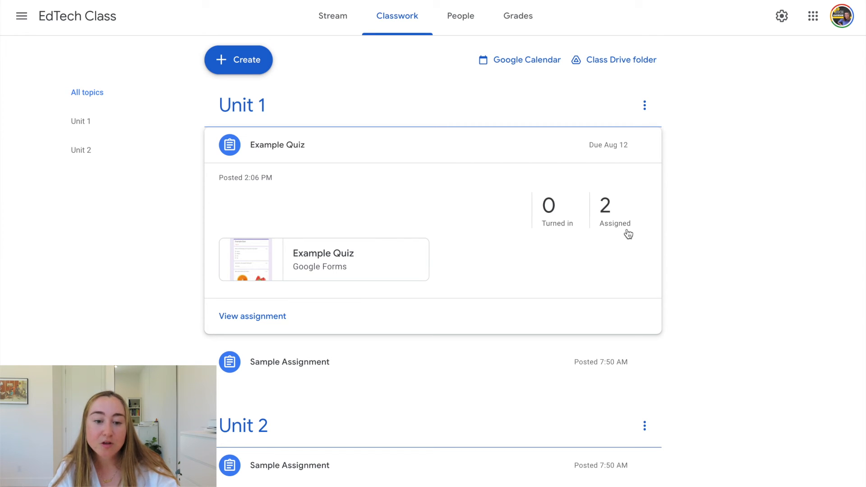
left_click(309, 259)
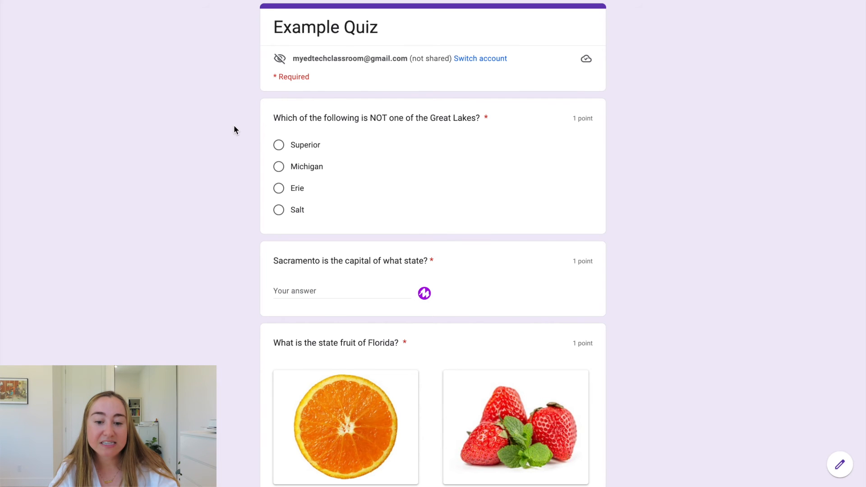
scroll(233, 127, "down", 1)
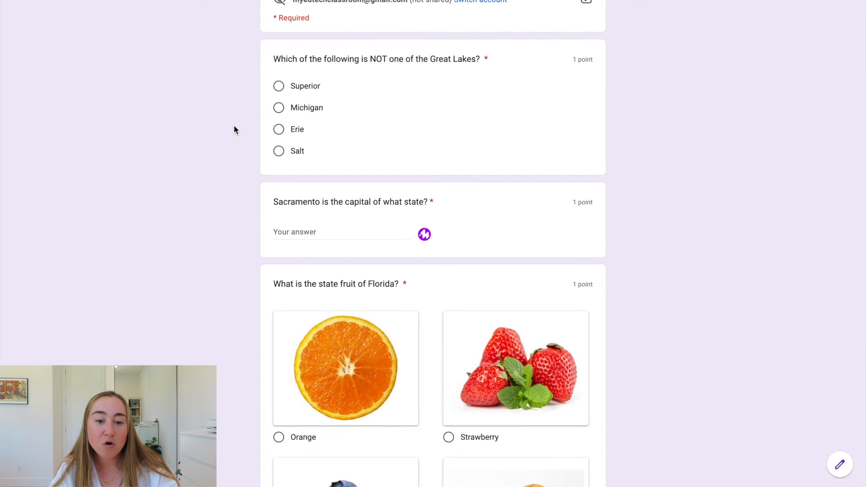
scroll(263, 138, "down", 2)
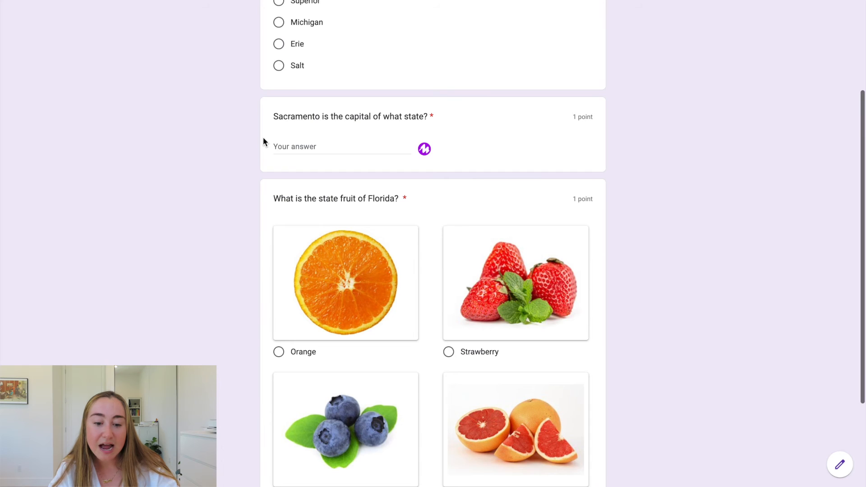
Step: Complete the quiz as a student with the answers Michigan, California and Orange, and submit the response
scroll(263, 138, "down", 2)
scroll(264, 140, "up", 4)
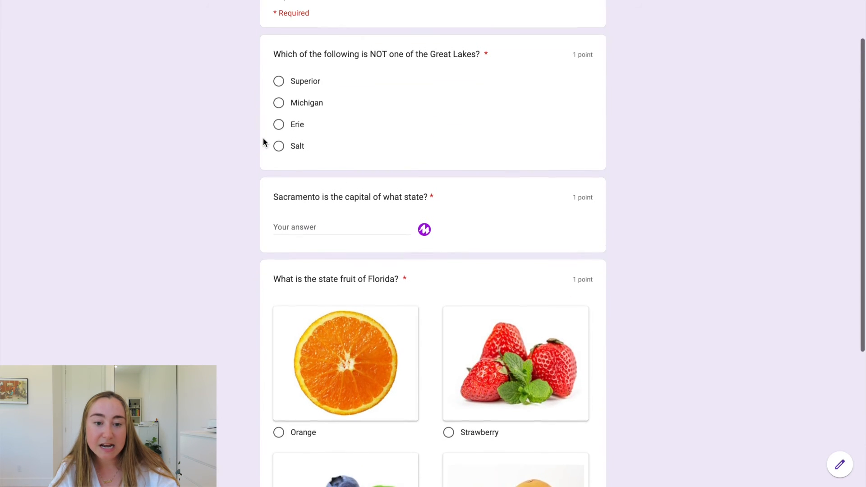
left_click(279, 116)
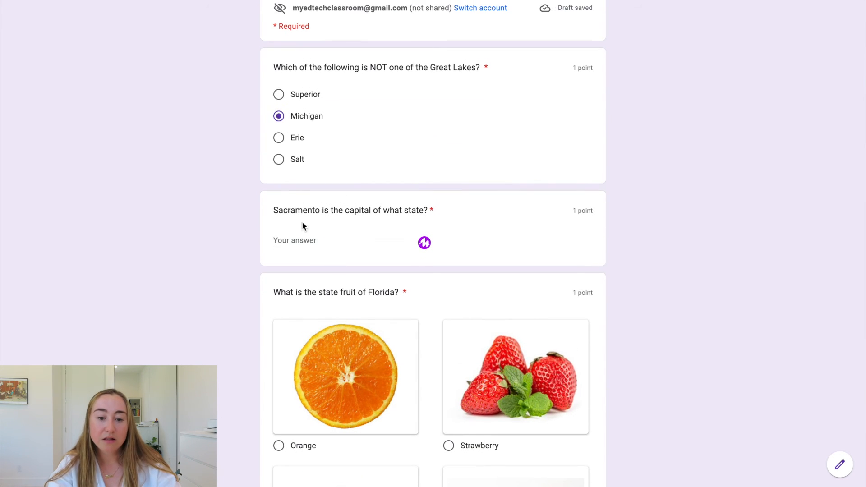
left_click(304, 240)
type("Cali")
type("fornia")
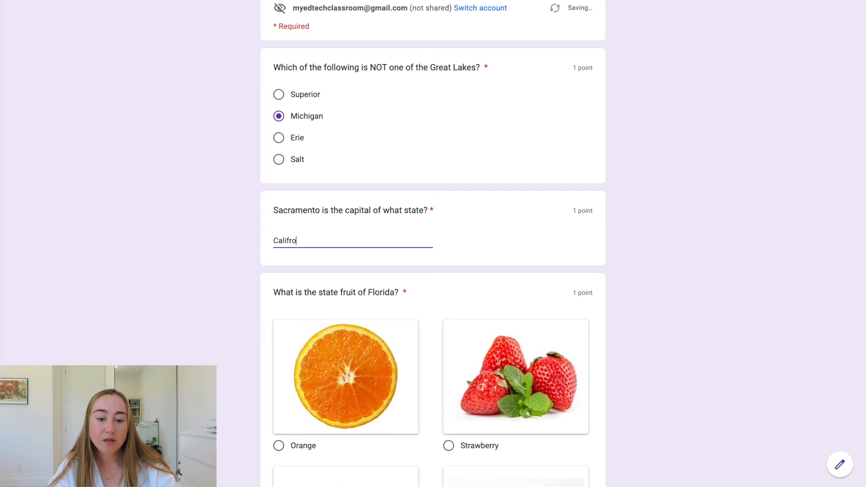
scroll(305, 292, "down", 3)
left_click(300, 303)
scroll(300, 338, "down", 2)
left_click(294, 403)
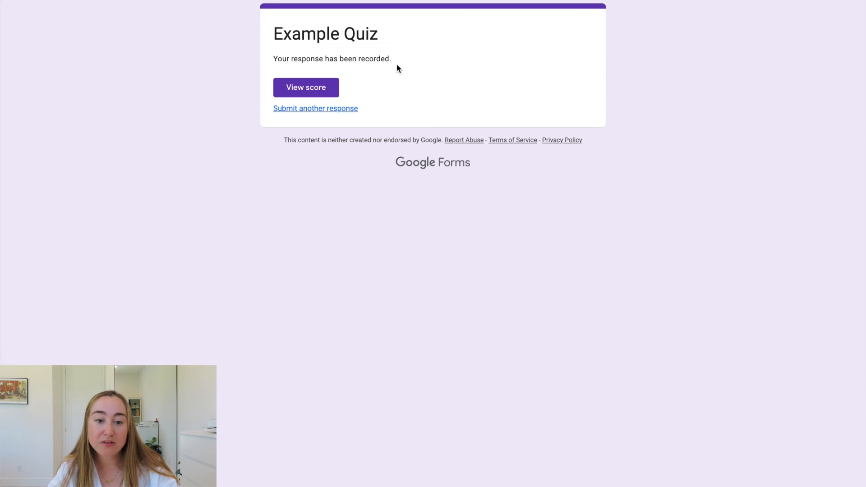
Step: View the submitted response's score and review the marking of each answer
left_click(323, 92)
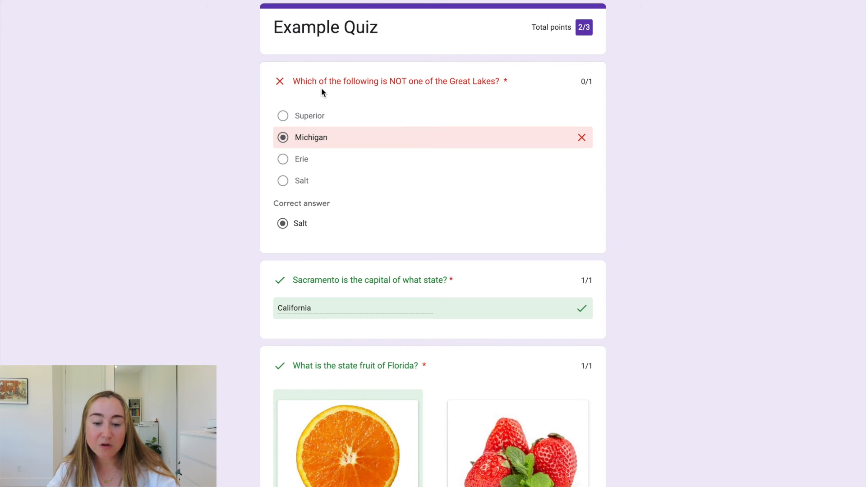
scroll(321, 92, "down", 6)
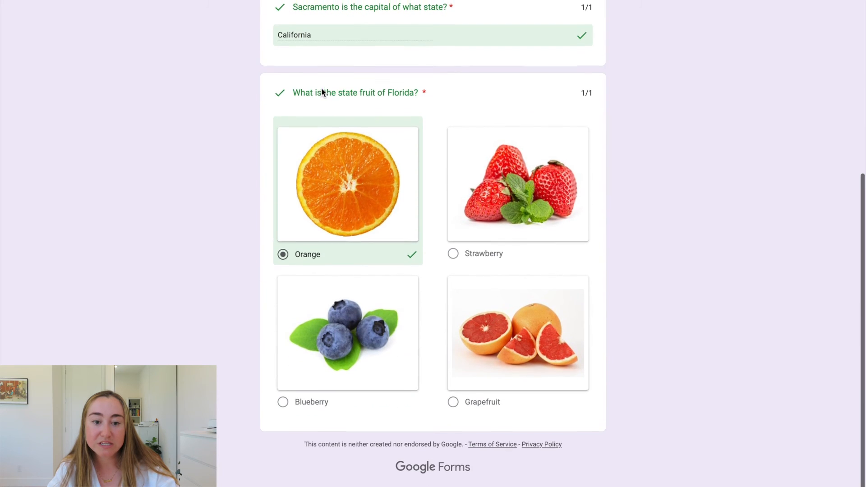
scroll(315, 99, "up", 6)
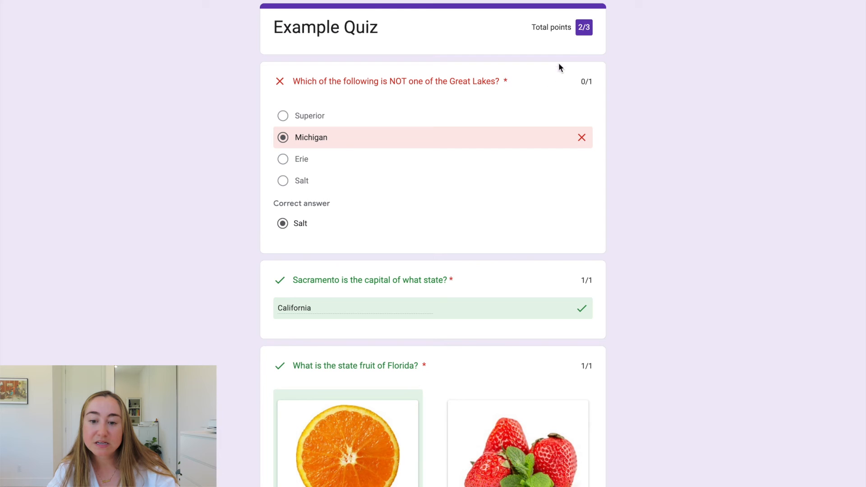
scroll(571, 52, "down", 5)
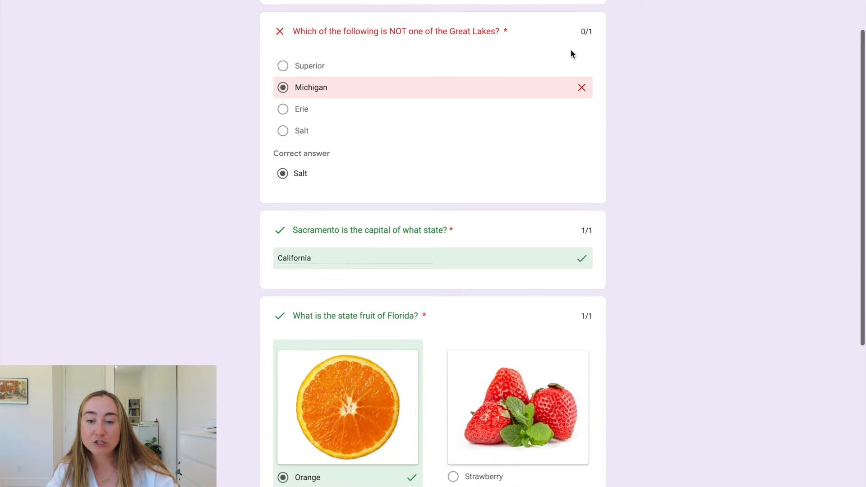
scroll(571, 53, "up", 5)
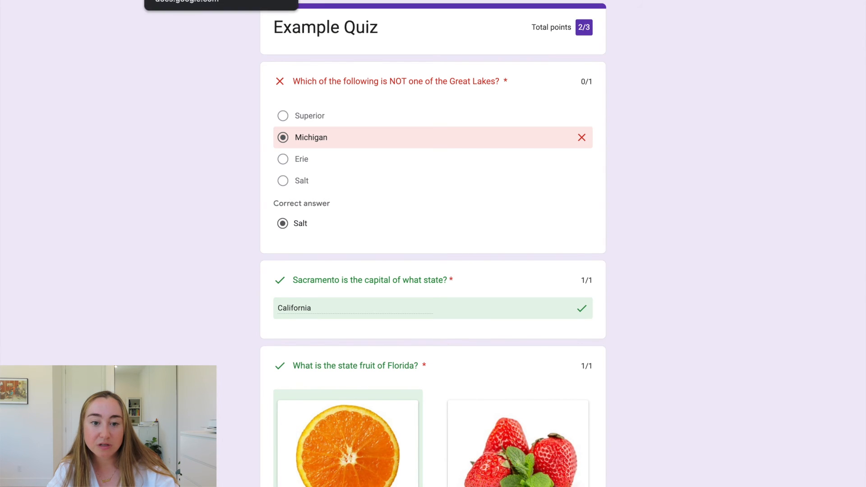
Step: Return to the class's Classwork page, open the Example Quiz assignment for editing, and open its attached form in the form editor
left_click(203, 0)
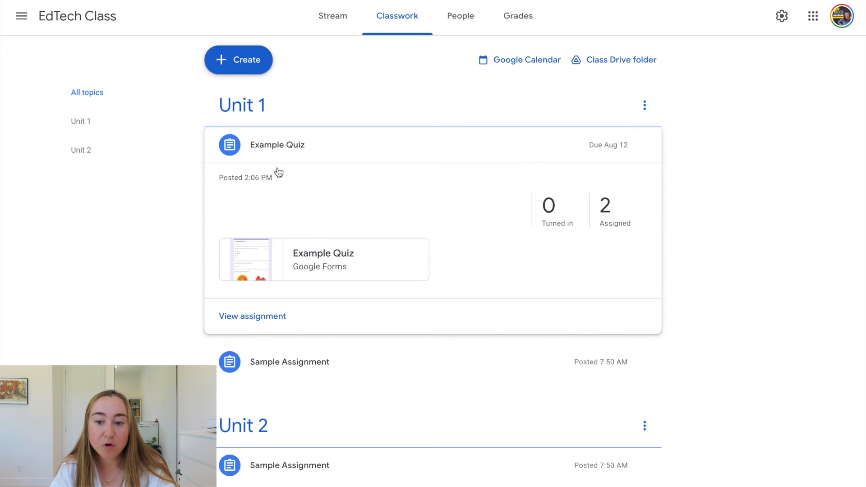
left_click(647, 144)
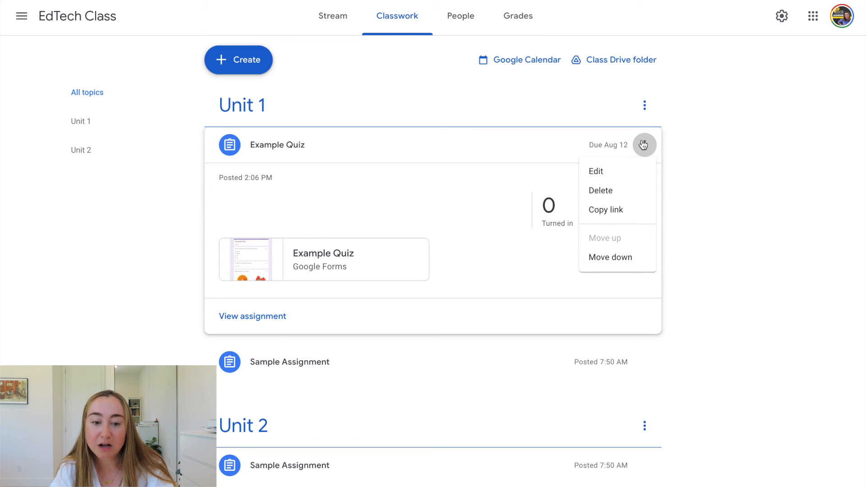
left_click(597, 171)
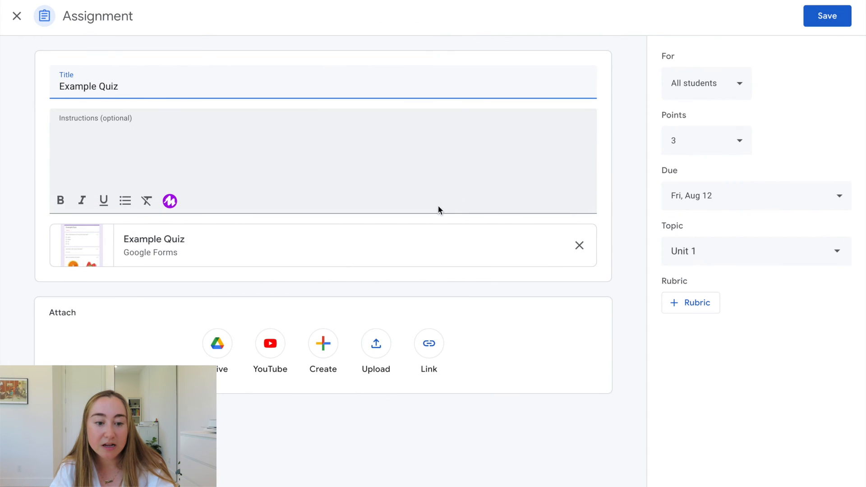
left_click(303, 265)
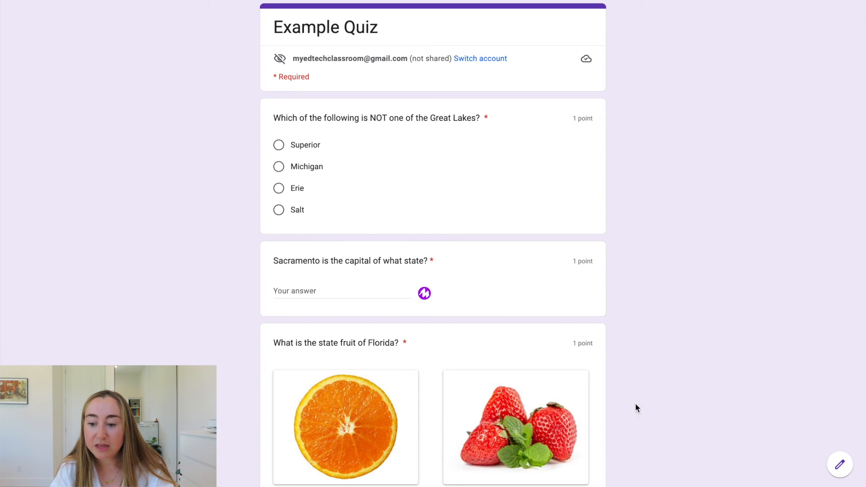
left_click(838, 472)
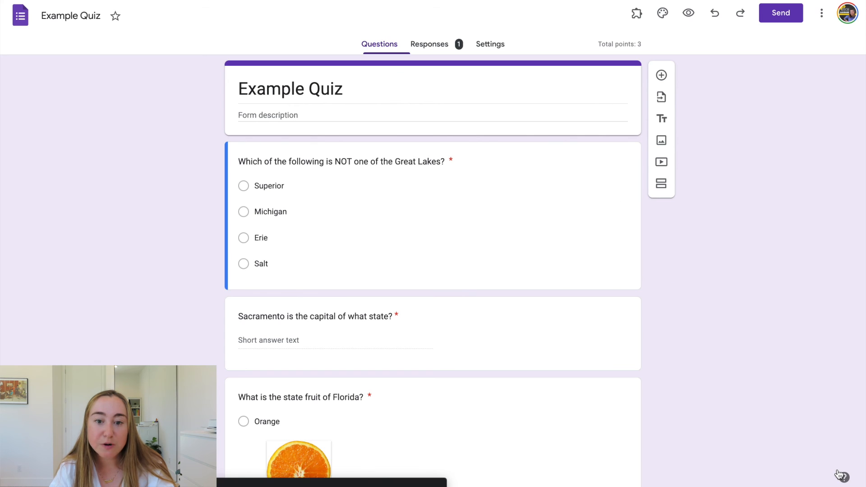
Step: Review the quiz responses in the summary, per-question and individual views
left_click(433, 42)
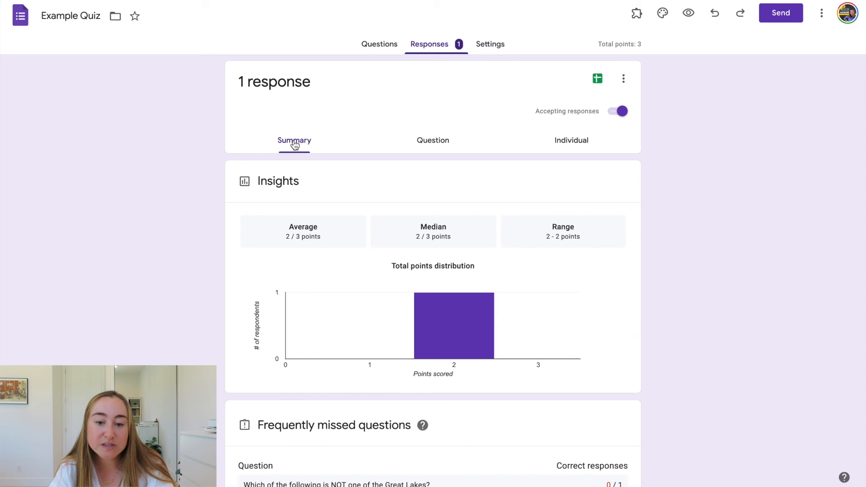
left_click(441, 146)
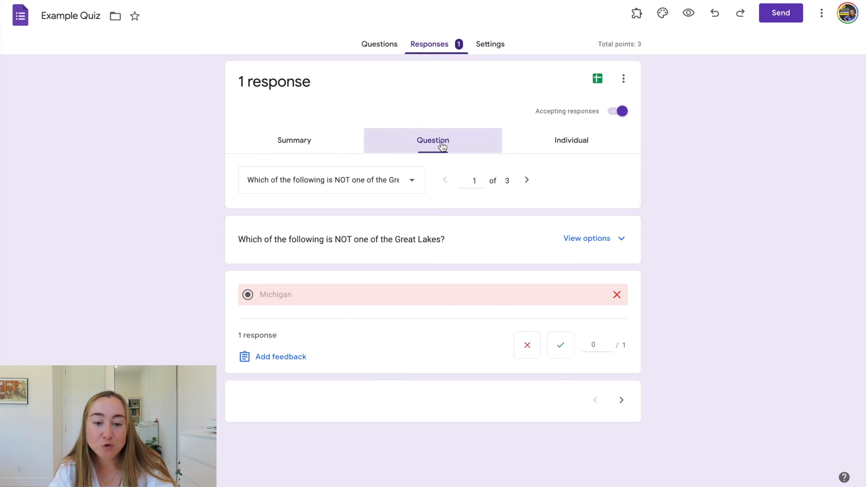
left_click(578, 144)
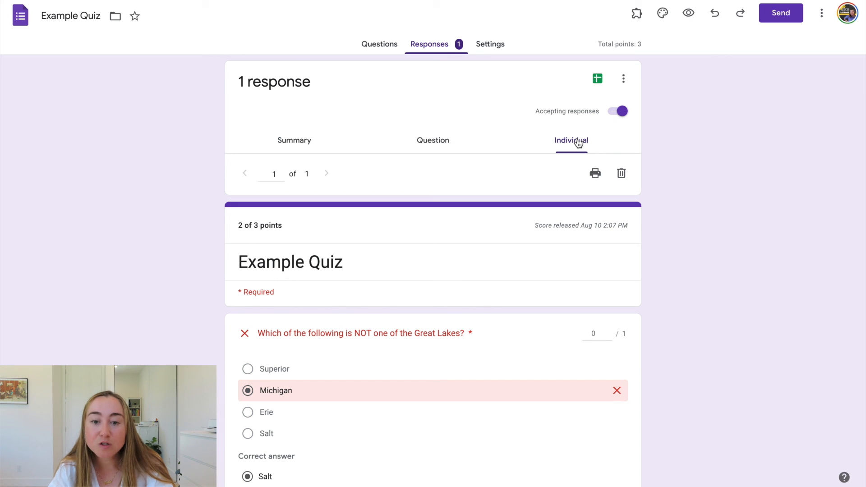
Step: Review the quiz settings and limit respondents to 1 response in the response settings
left_click(491, 48)
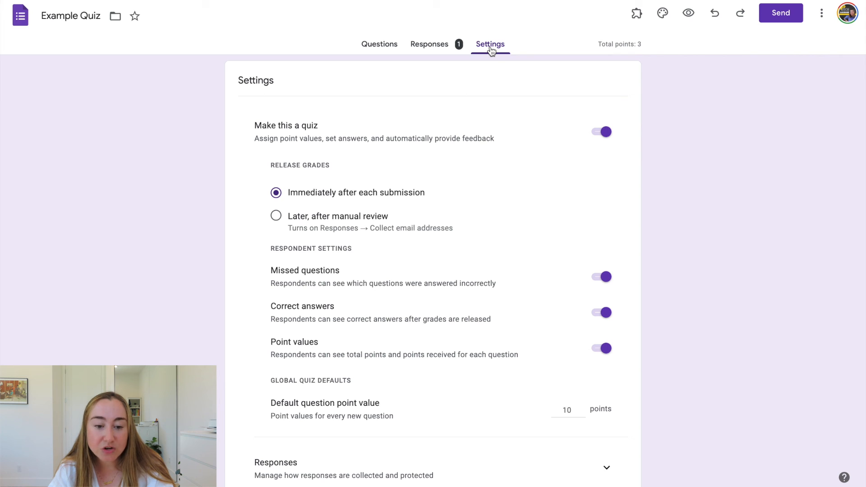
scroll(466, 170, "down", 3)
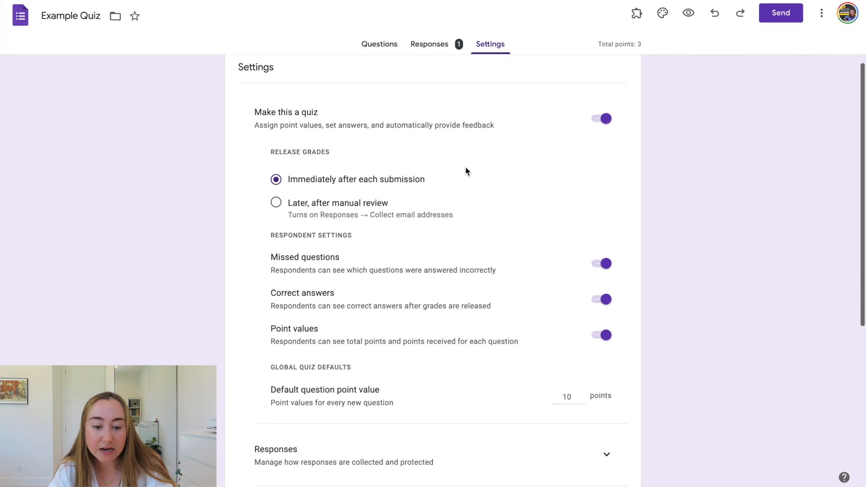
scroll(466, 171, "down", 3)
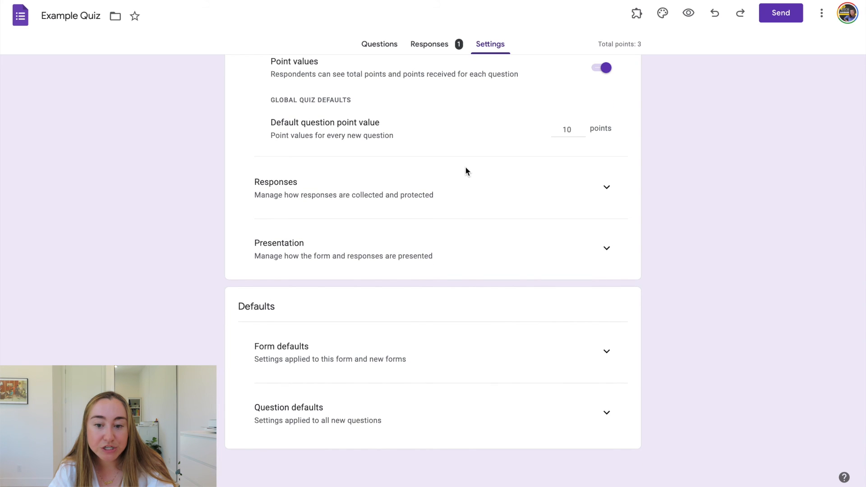
left_click(607, 189)
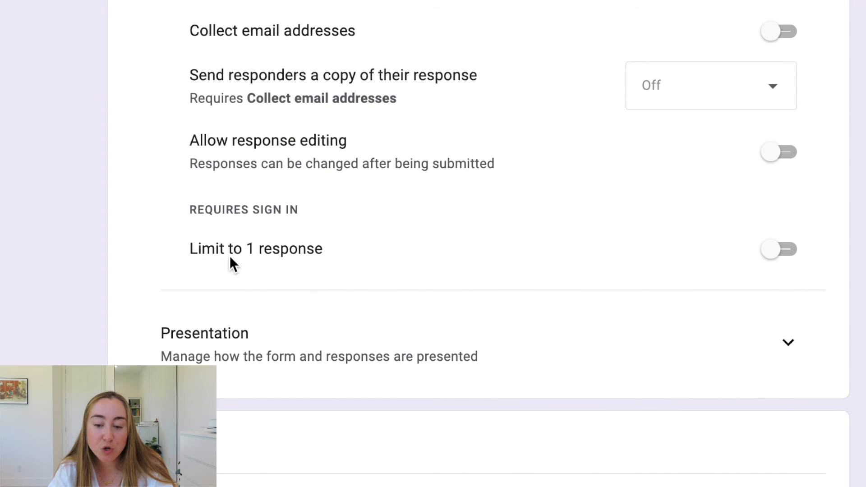
left_click(770, 251)
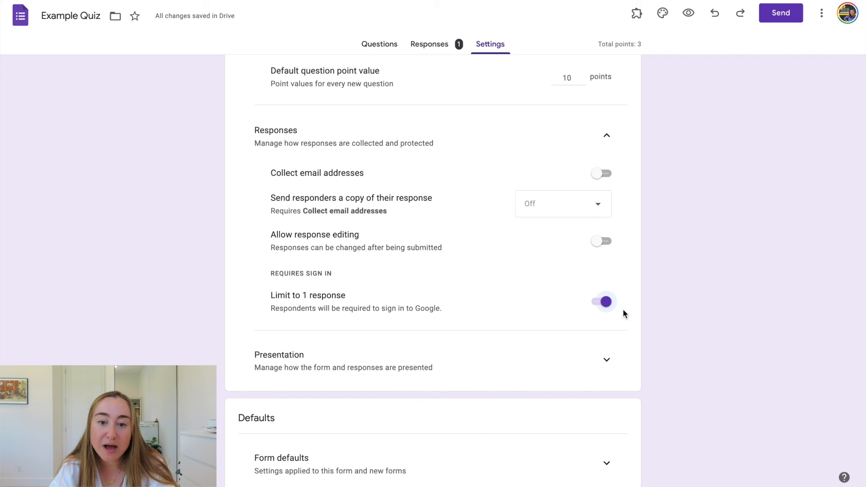
Step: Examine the individual quiz response for information that identifies the student
left_click(447, 47)
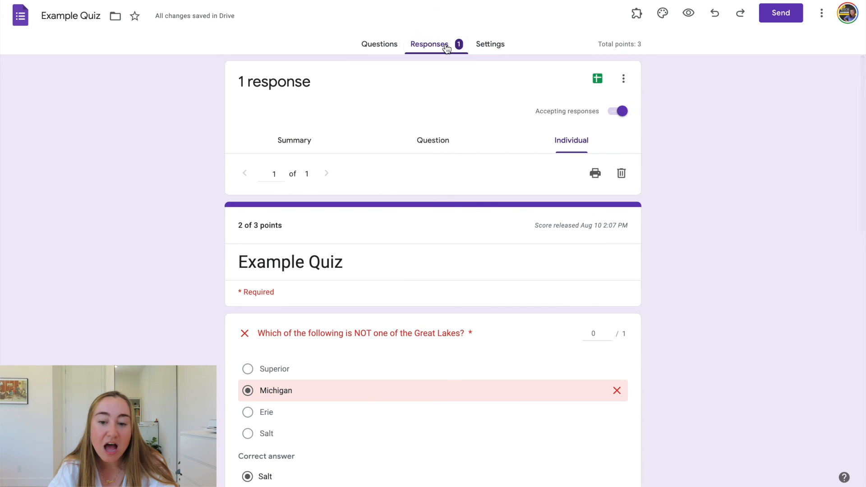
scroll(400, 318, "down", 12)
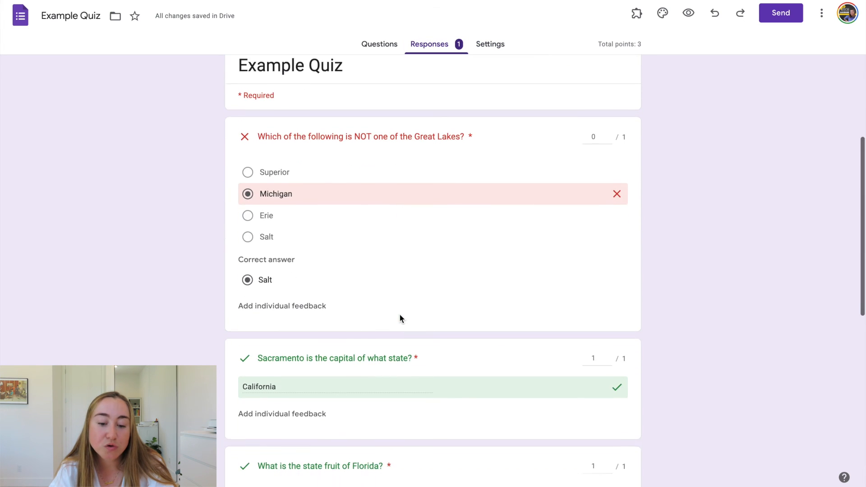
scroll(399, 318, "up", 12)
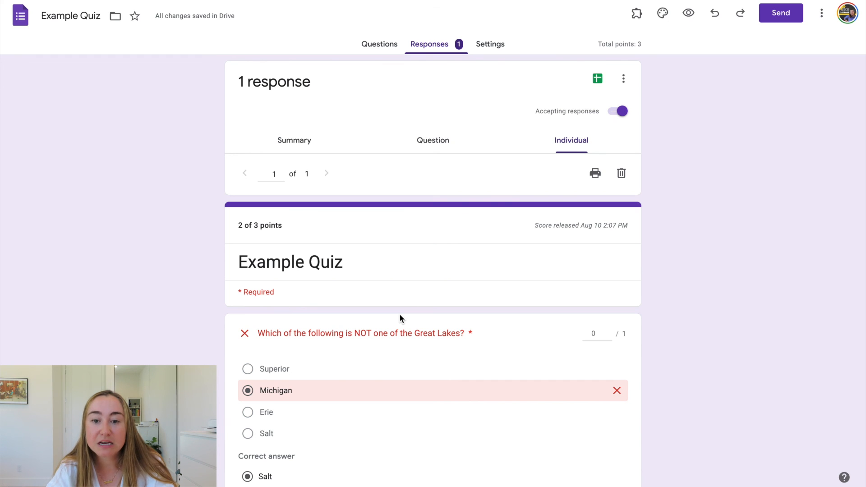
Step: Turn on the collection of email addresses in the quiz's response settings
left_click(490, 47)
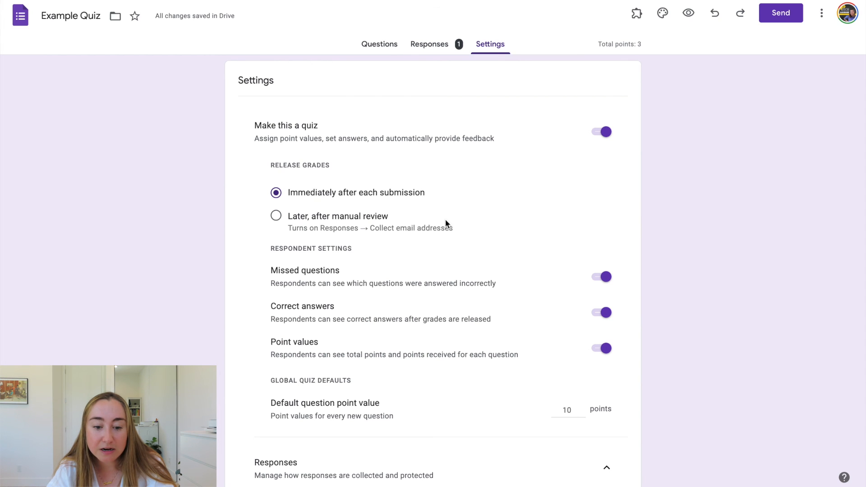
scroll(445, 222, "down", 6)
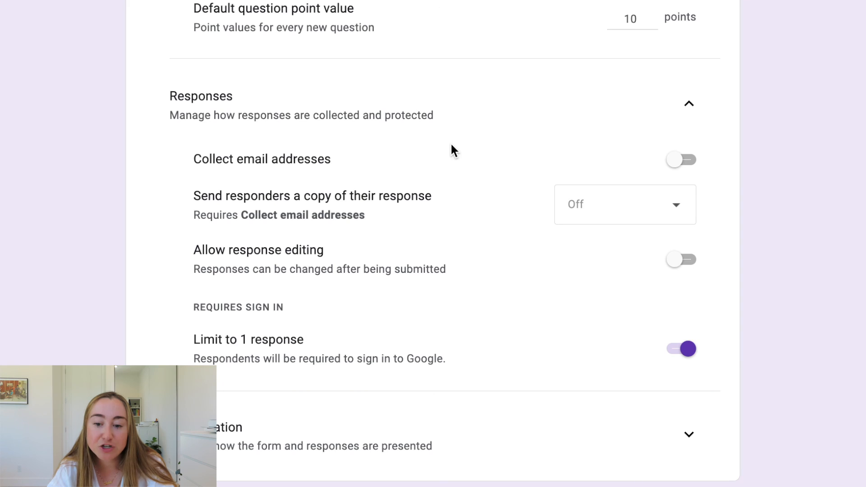
left_click(679, 166)
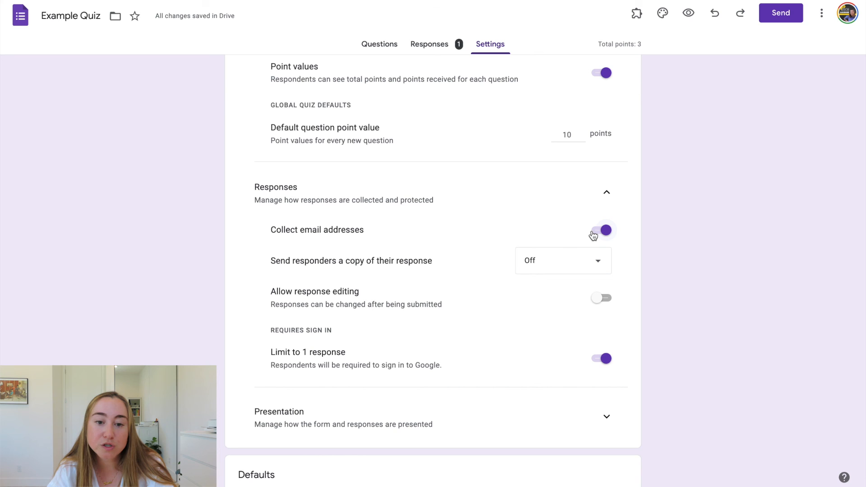
Step: Check the required Email field at the start of the form and go back to the quiz's response settings
left_click(375, 49)
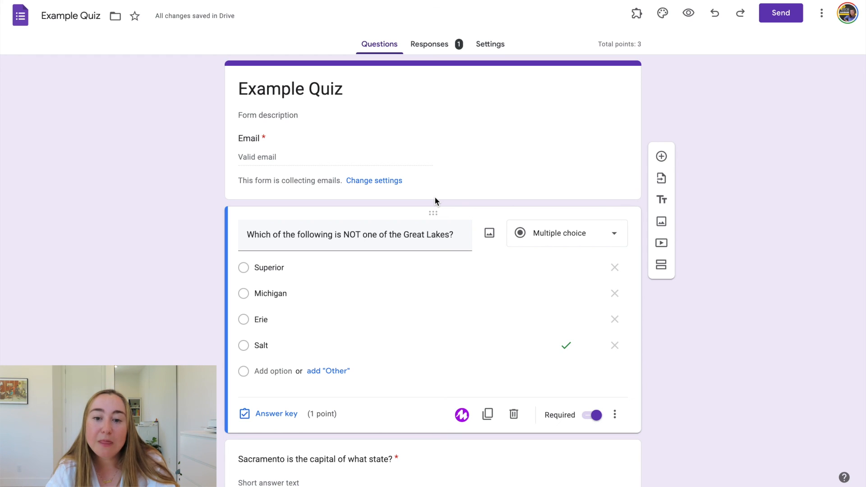
left_click(506, 44)
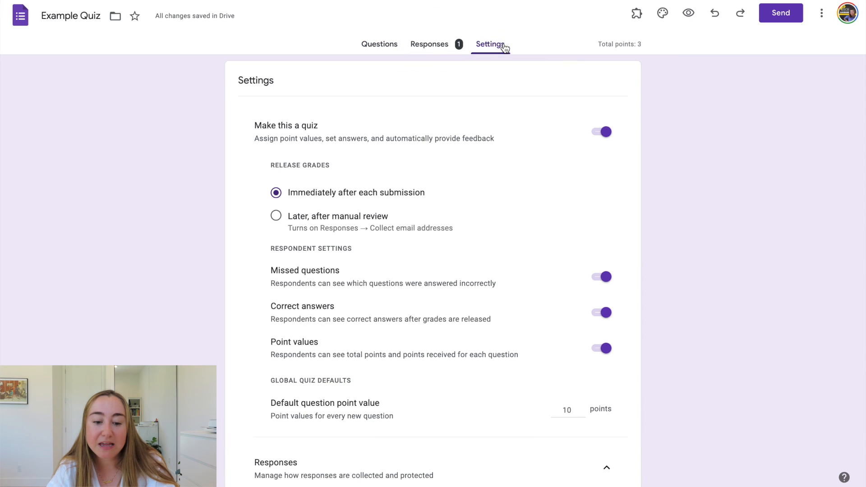
scroll(472, 307, "down", 9)
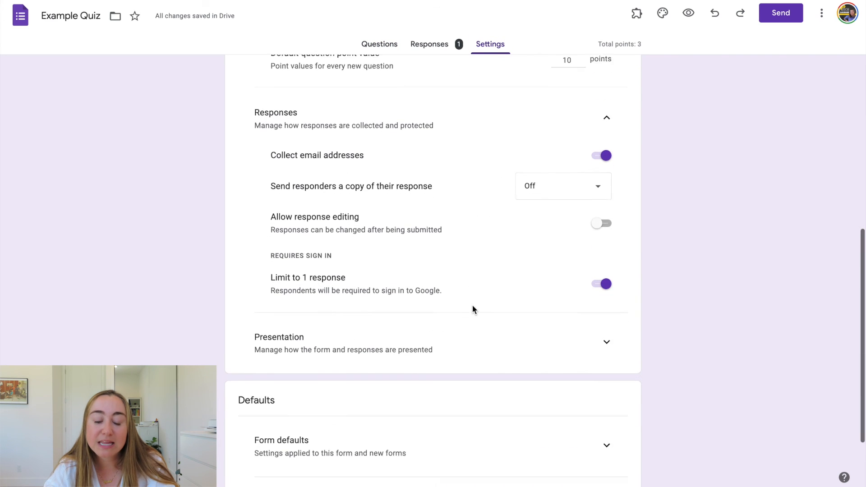